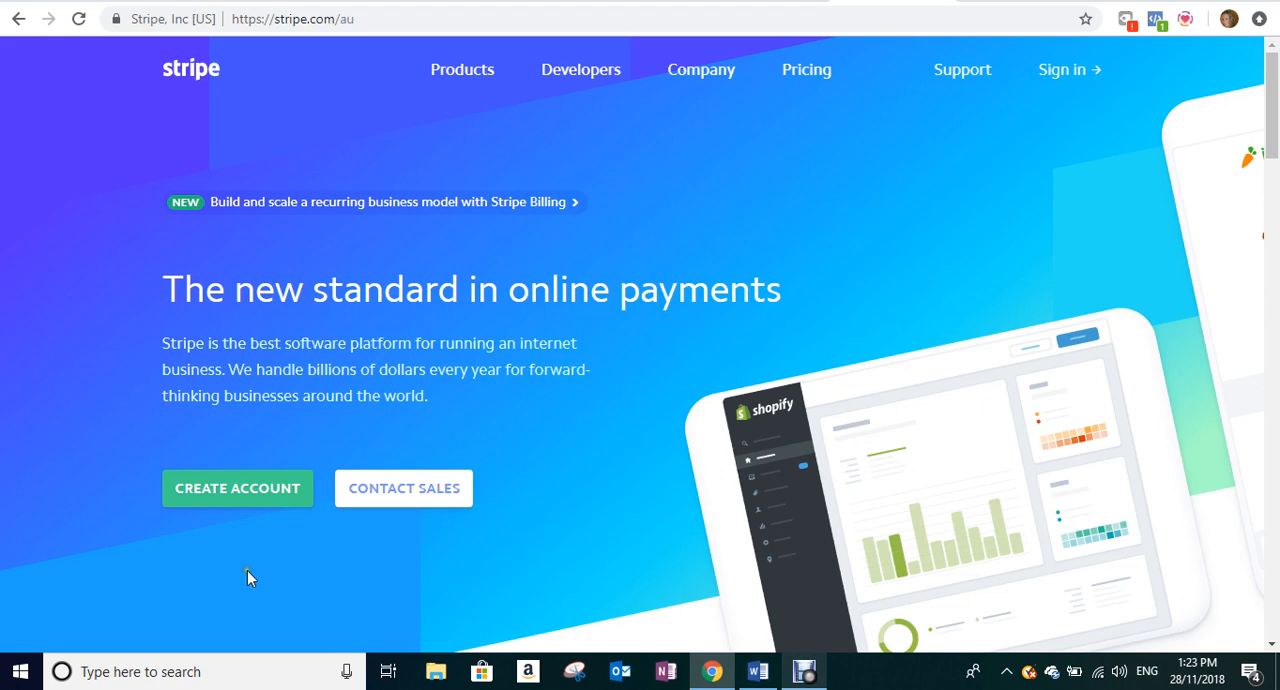
click(246, 492)
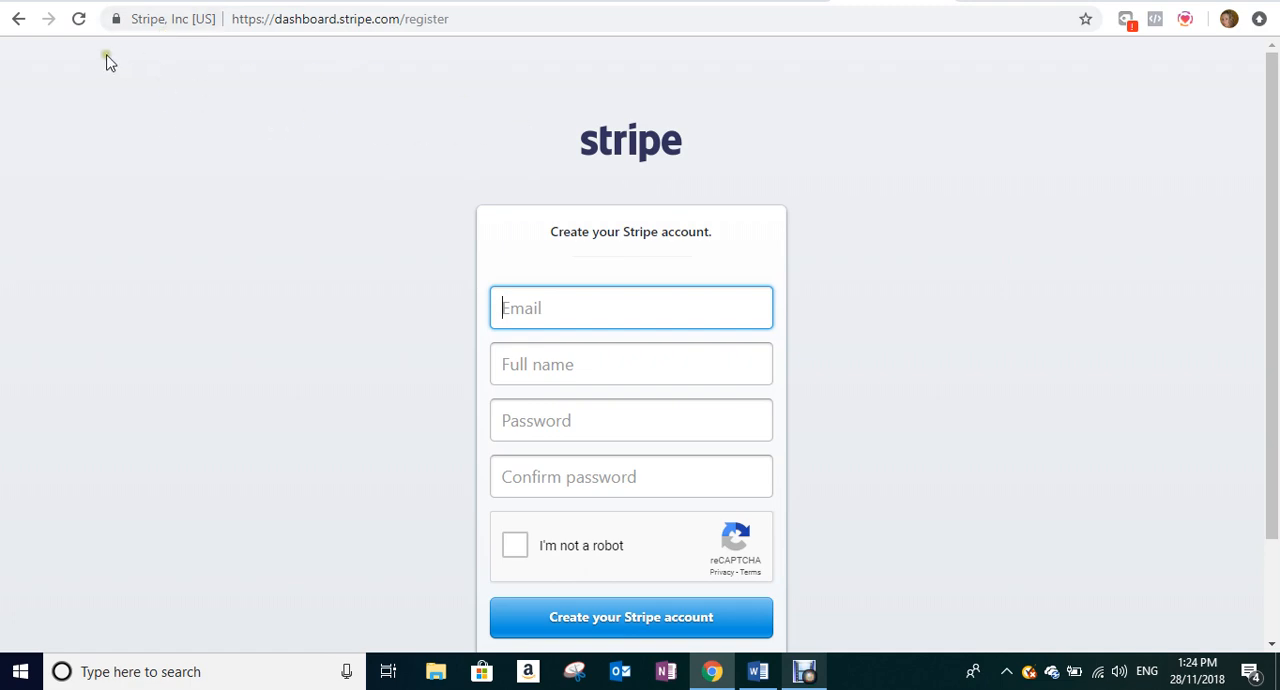
click(17, 21)
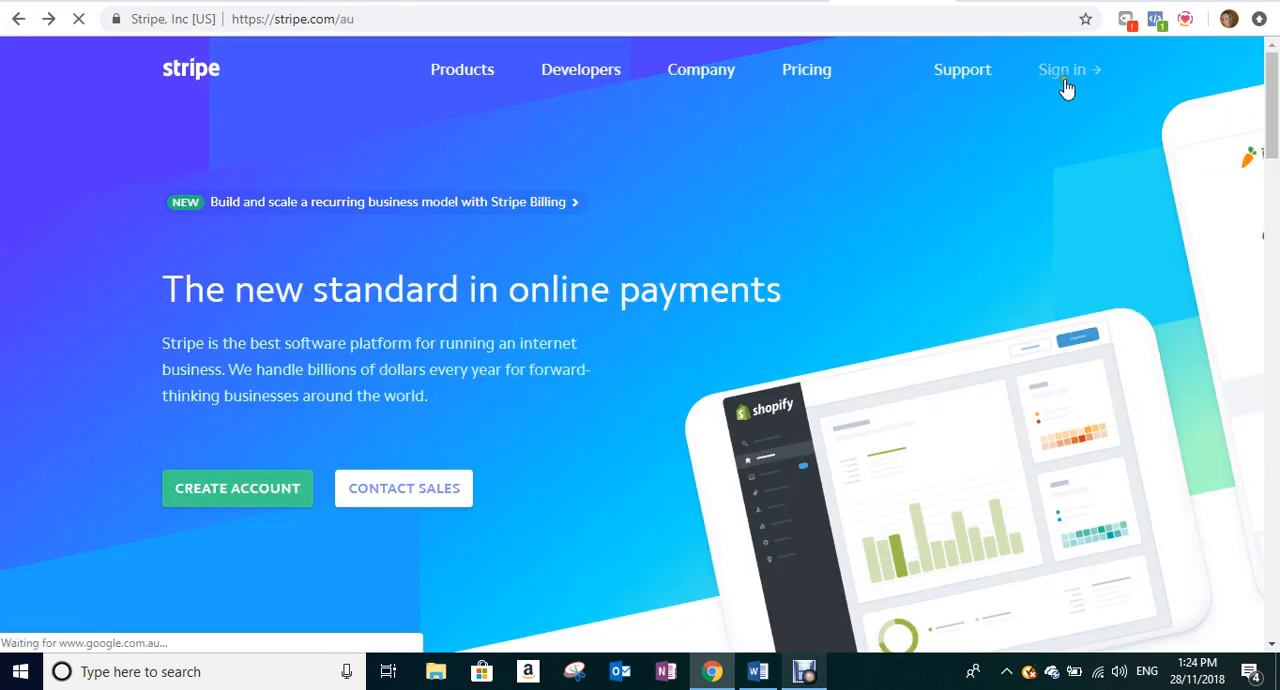
Step: Sign in to the existing Stripe account with the saved account e-mail and the account password
click(1068, 80)
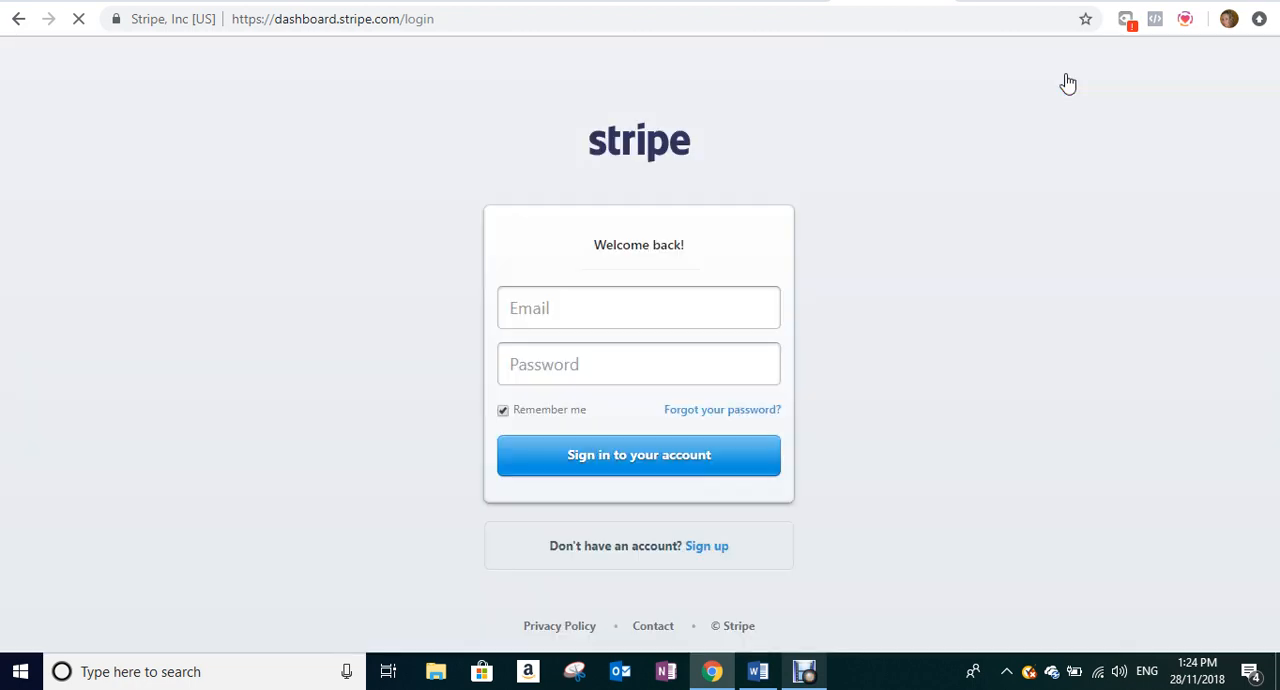
click(524, 308)
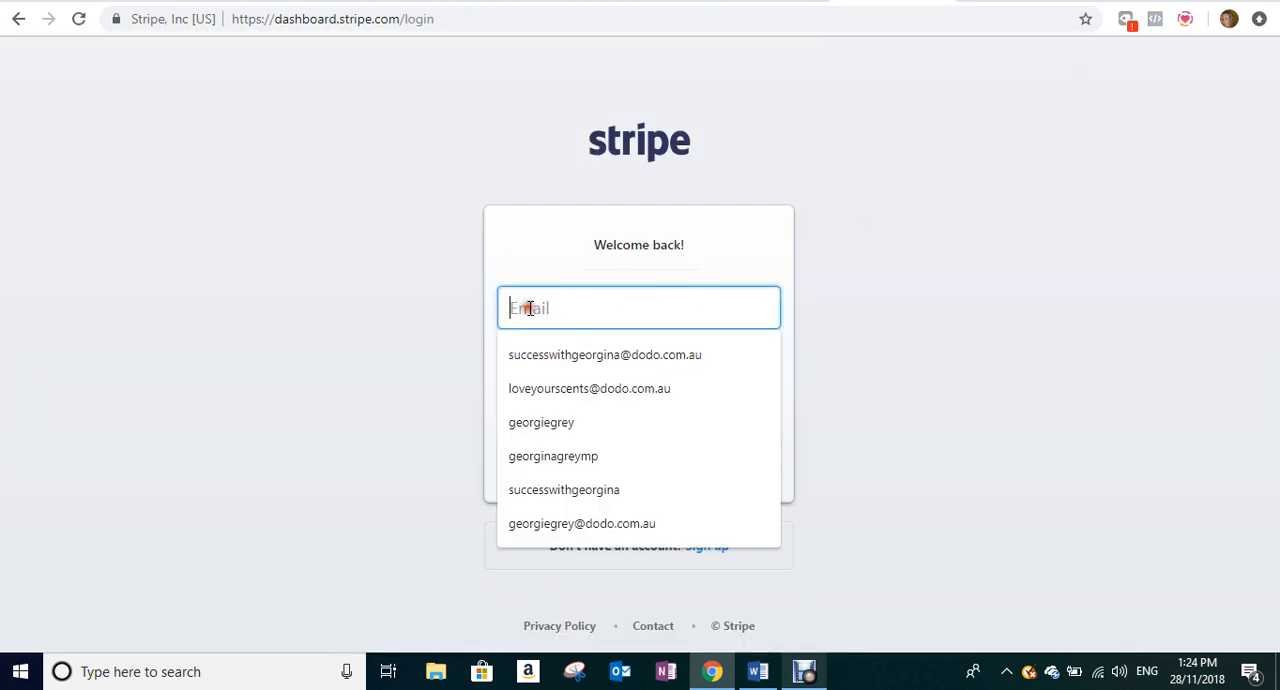
click(563, 393)
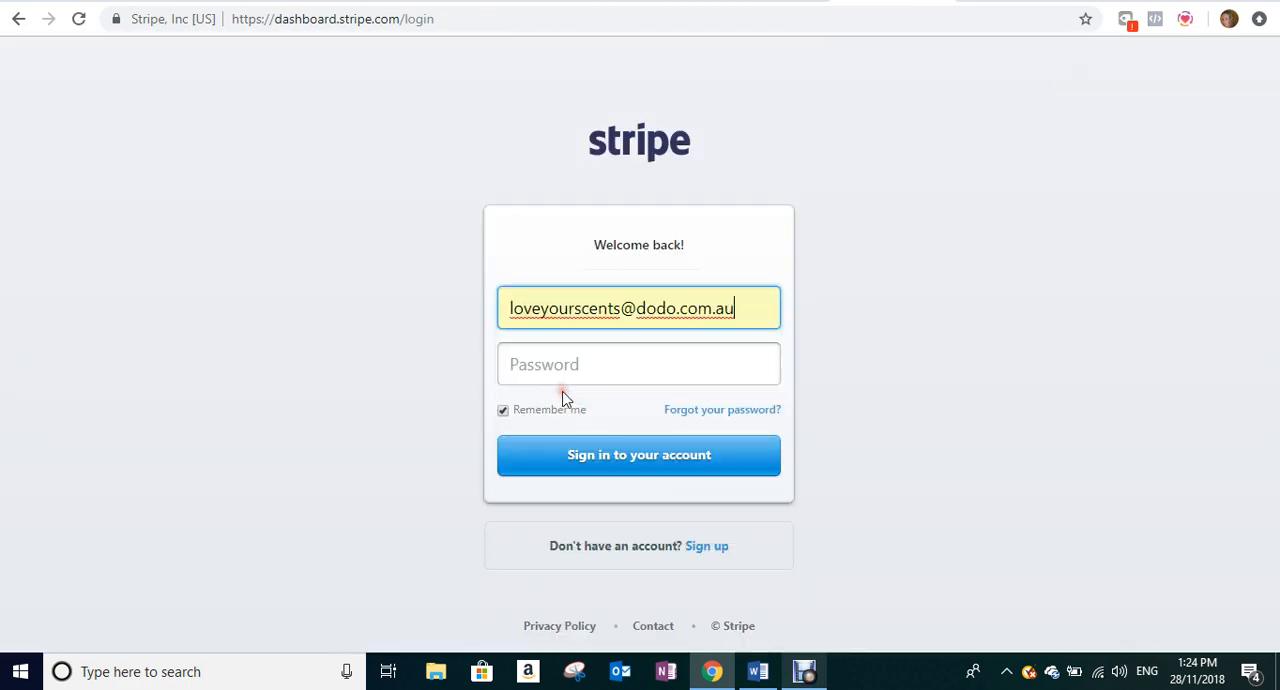
click(518, 366)
text(•••••••)
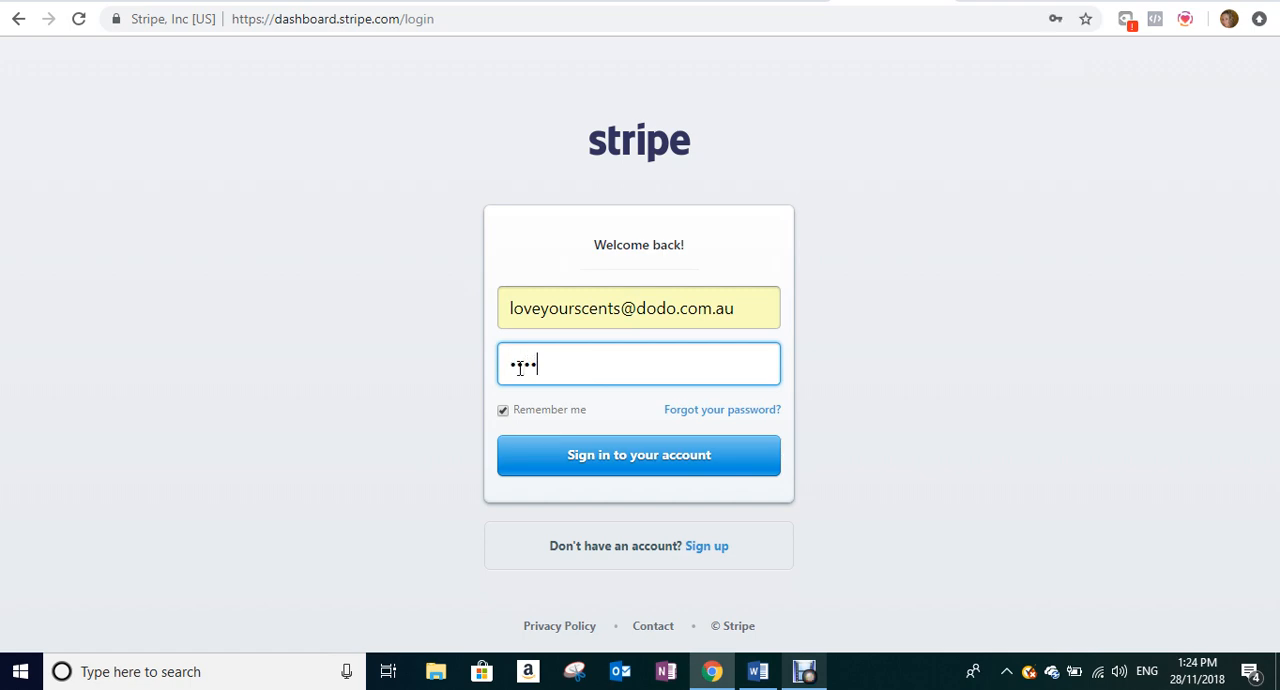
text(••)
click(625, 462)
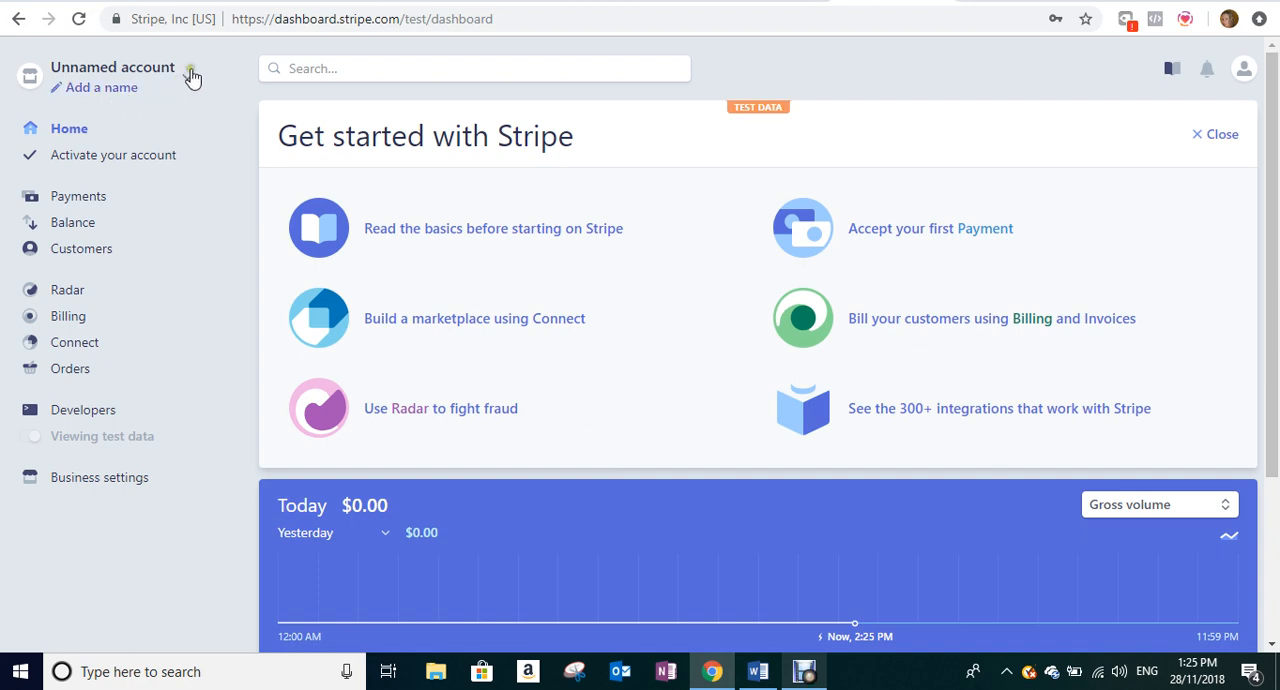
Step: View the form for naming the account and cancel it without entering a name
click(128, 92)
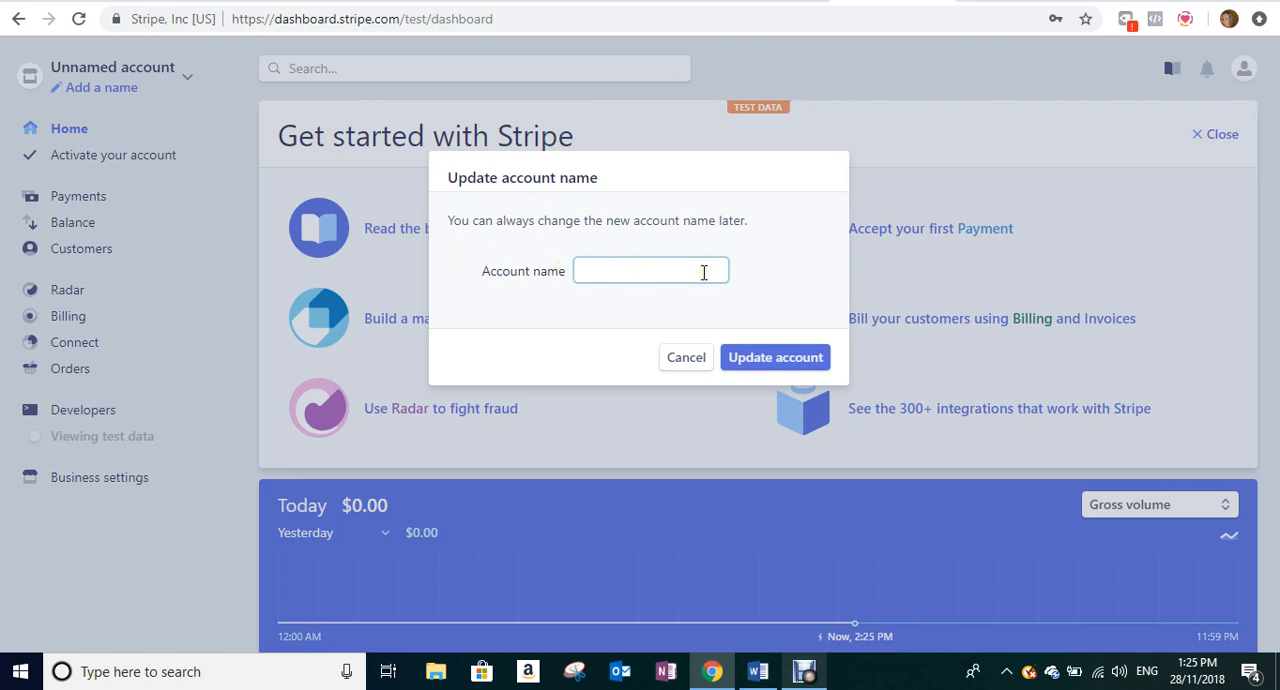
click(926, 105)
click(941, 115)
click(683, 360)
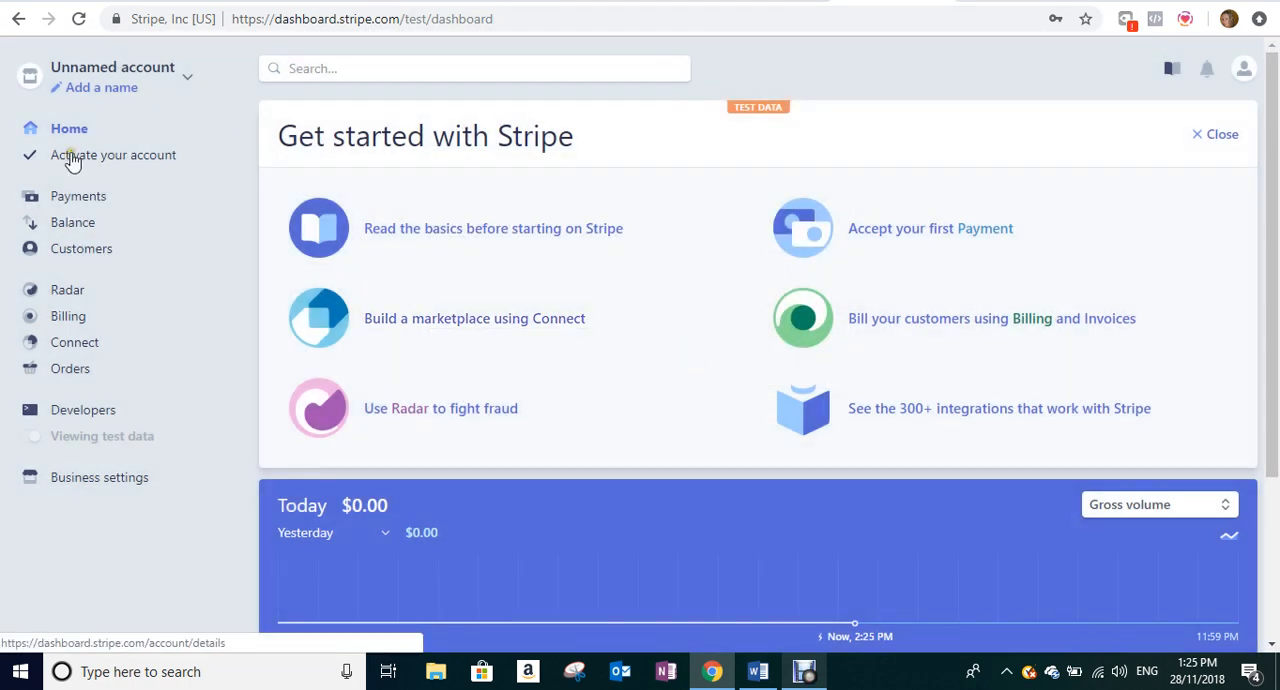
Step: Review the account settings and public contact information in the business settings, and return to the dashboard home
click(99, 477)
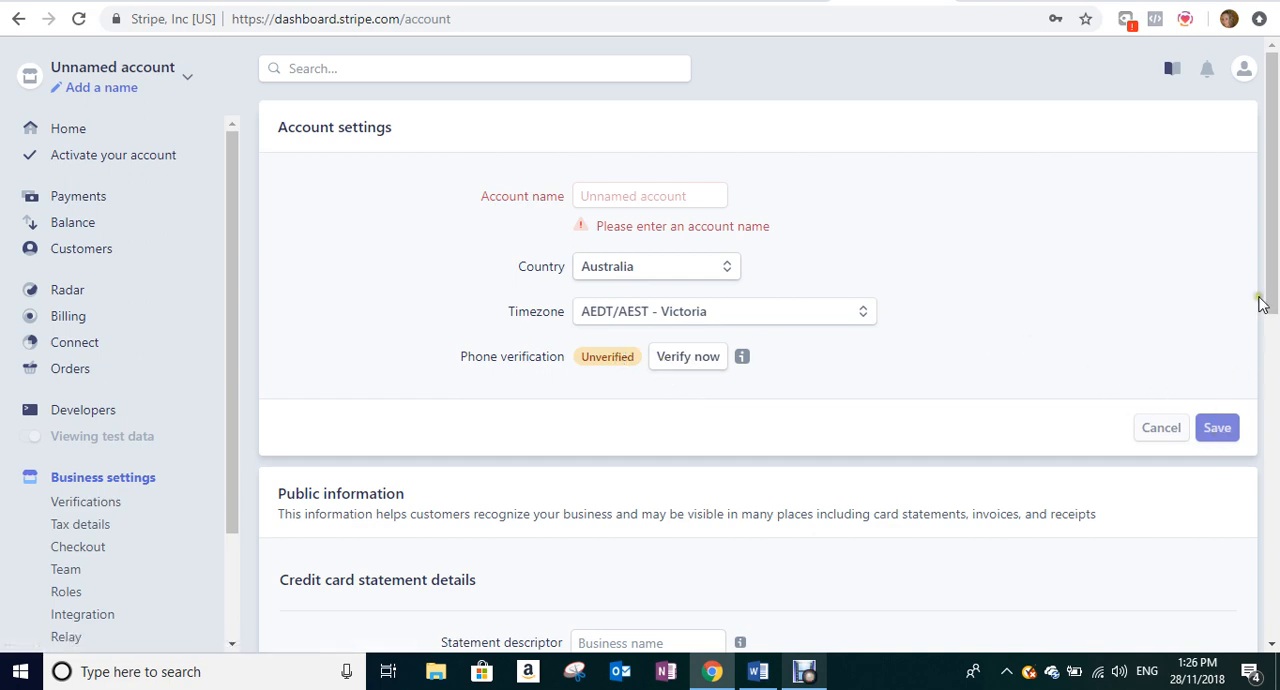
drag(1266, 300, 1248, 487)
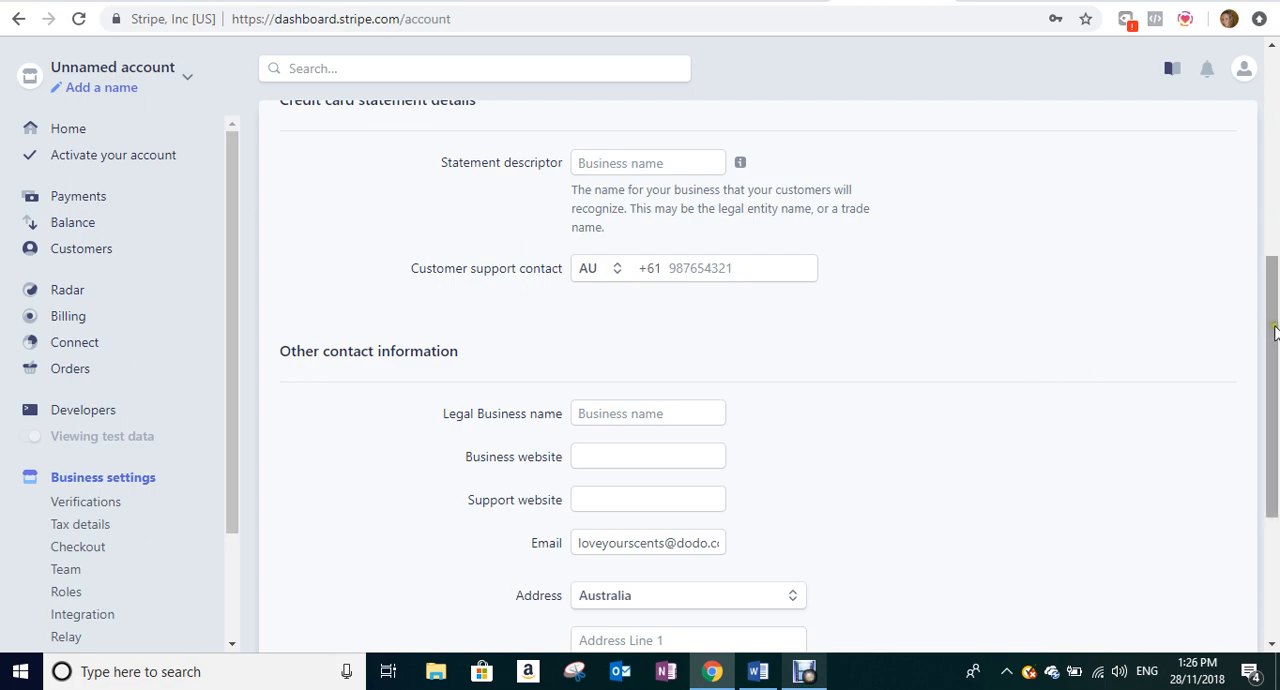
drag(1271, 335, 1270, 133)
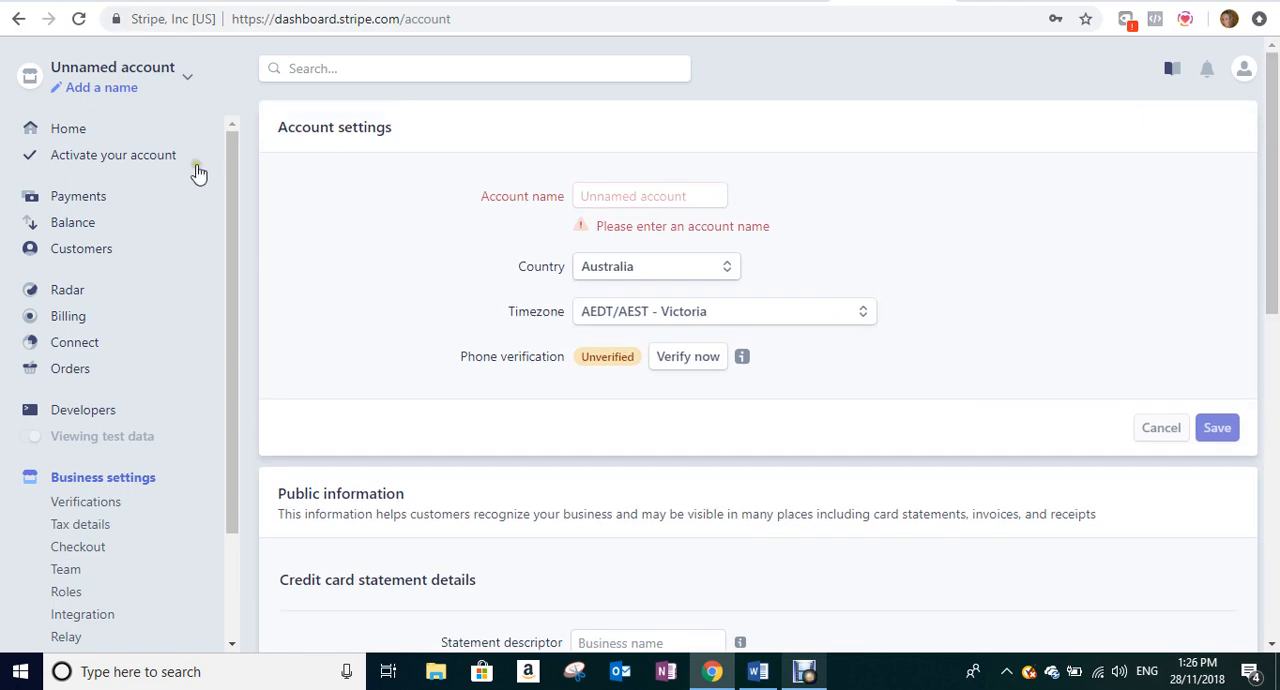
click(86, 139)
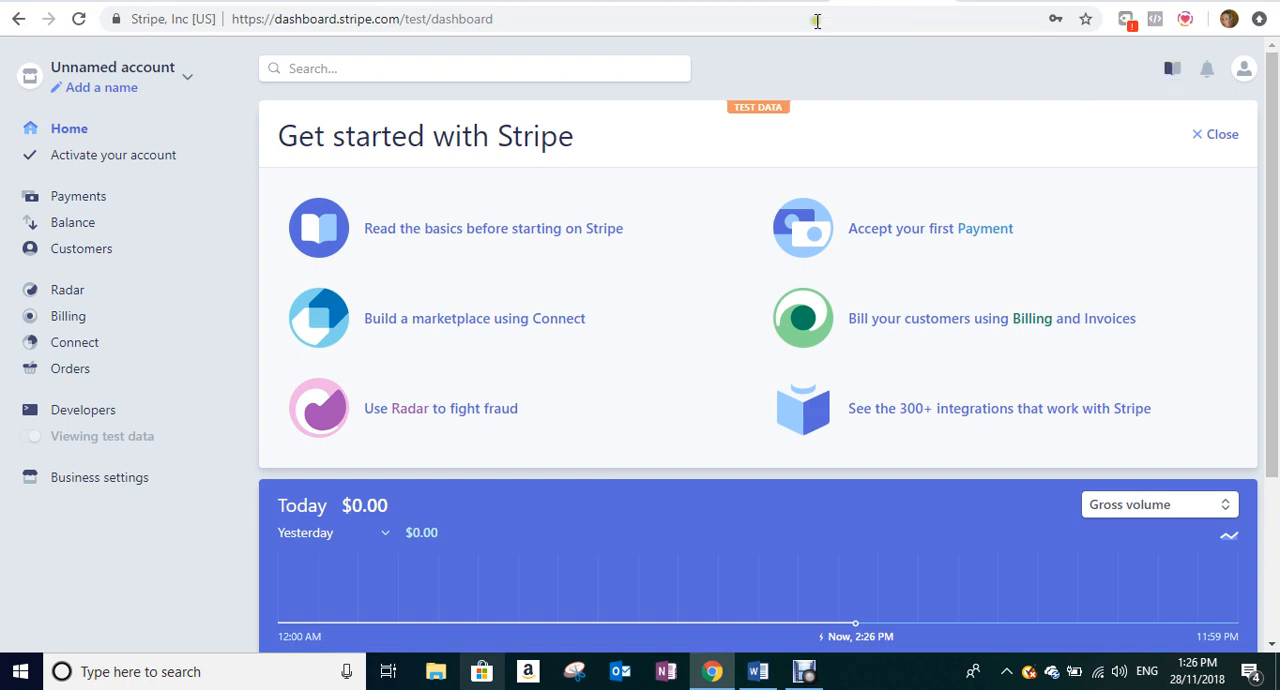
Step: Sign out of the unnamed account and submit the other account's saved e-mail and password at the Stripe login
click(1244, 72)
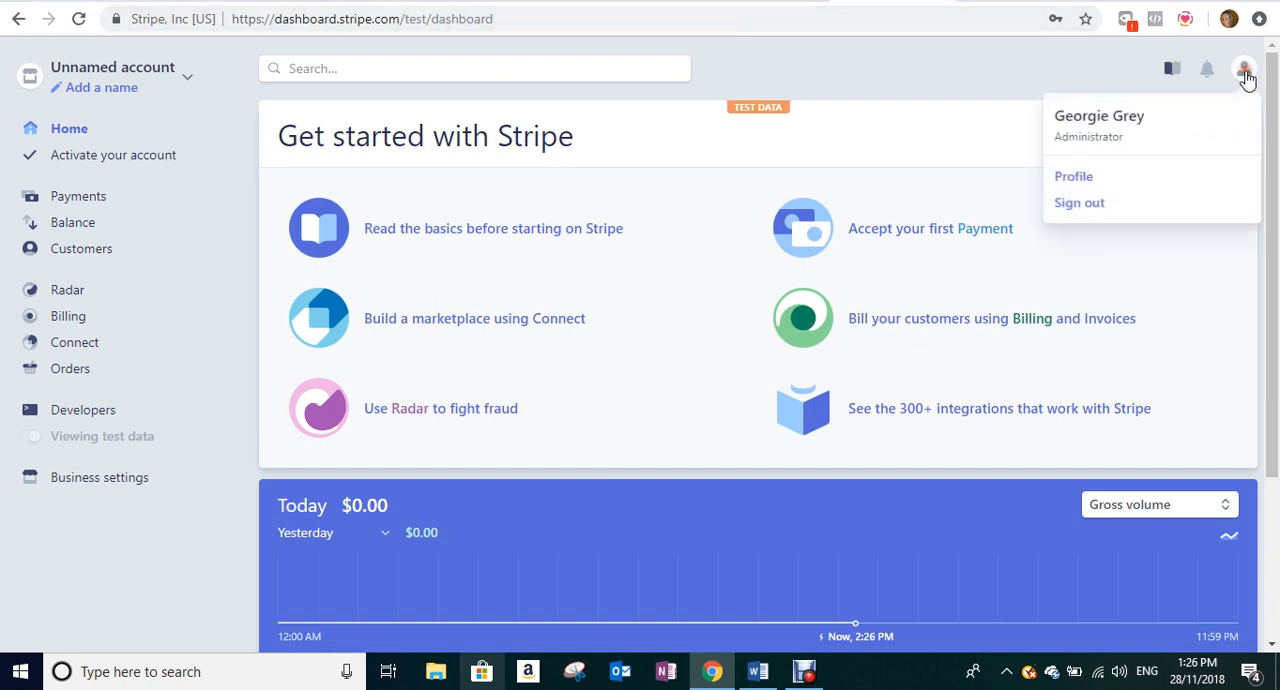
click(1068, 212)
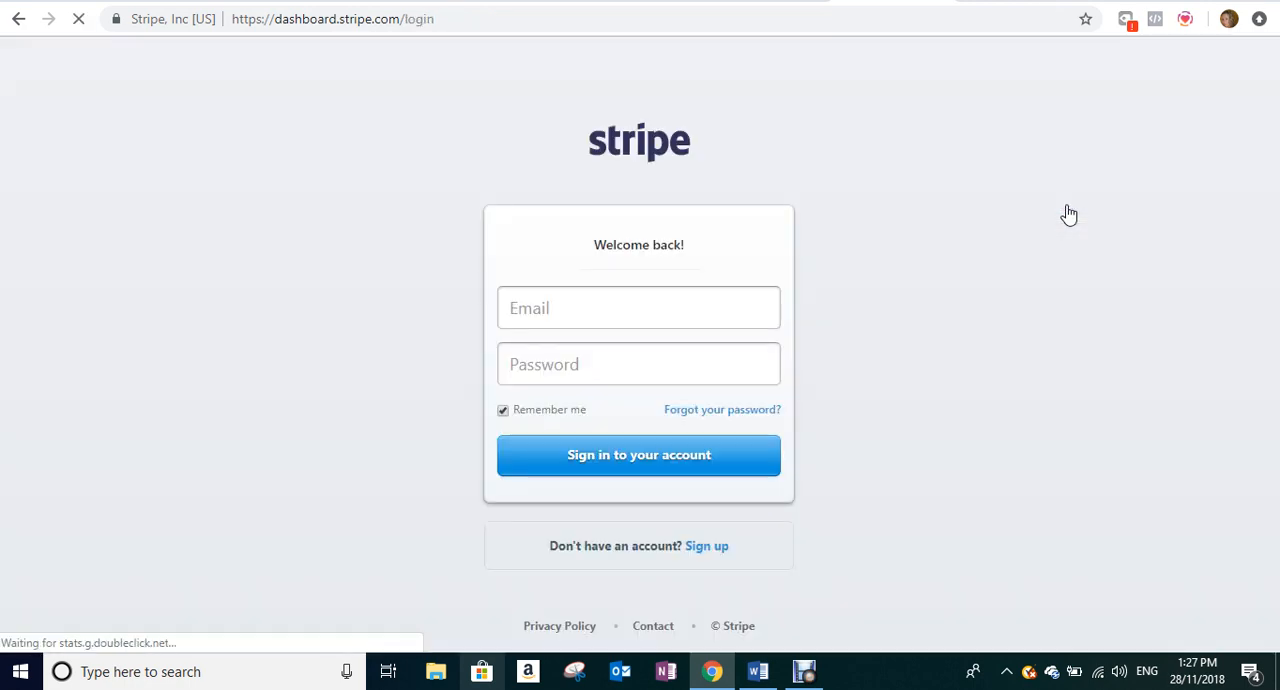
click(535, 303)
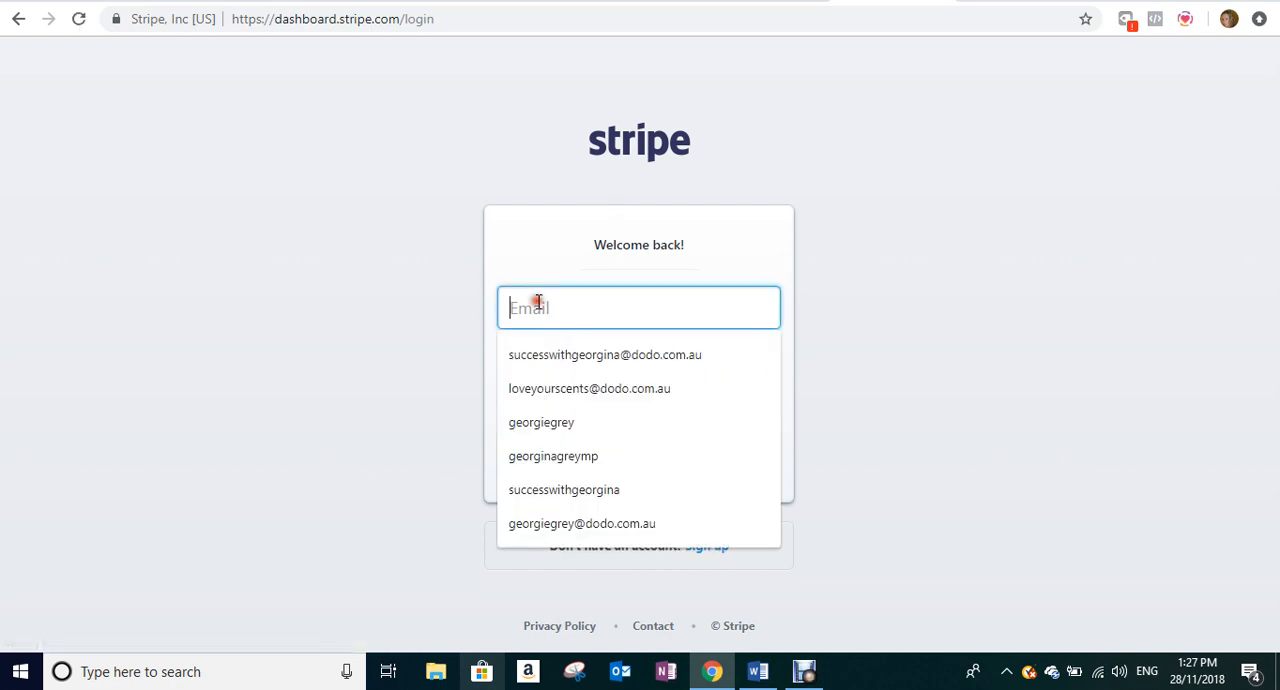
click(550, 355)
click(512, 367)
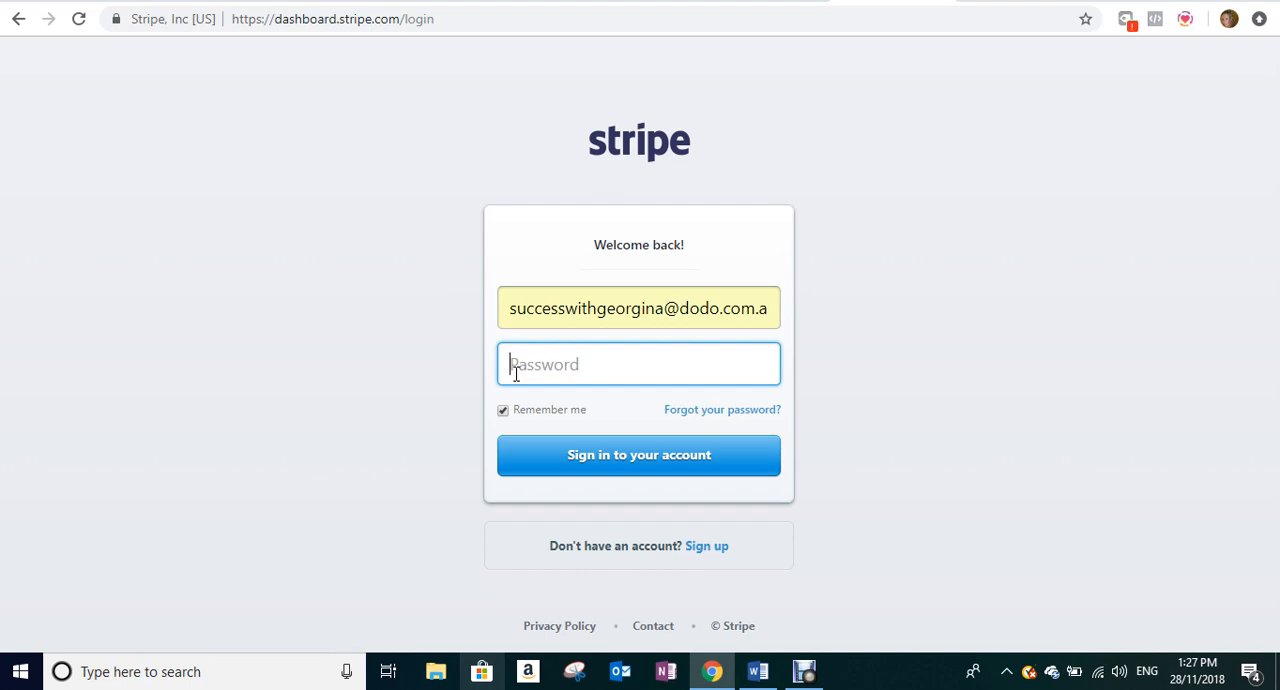
text(••••••••••)
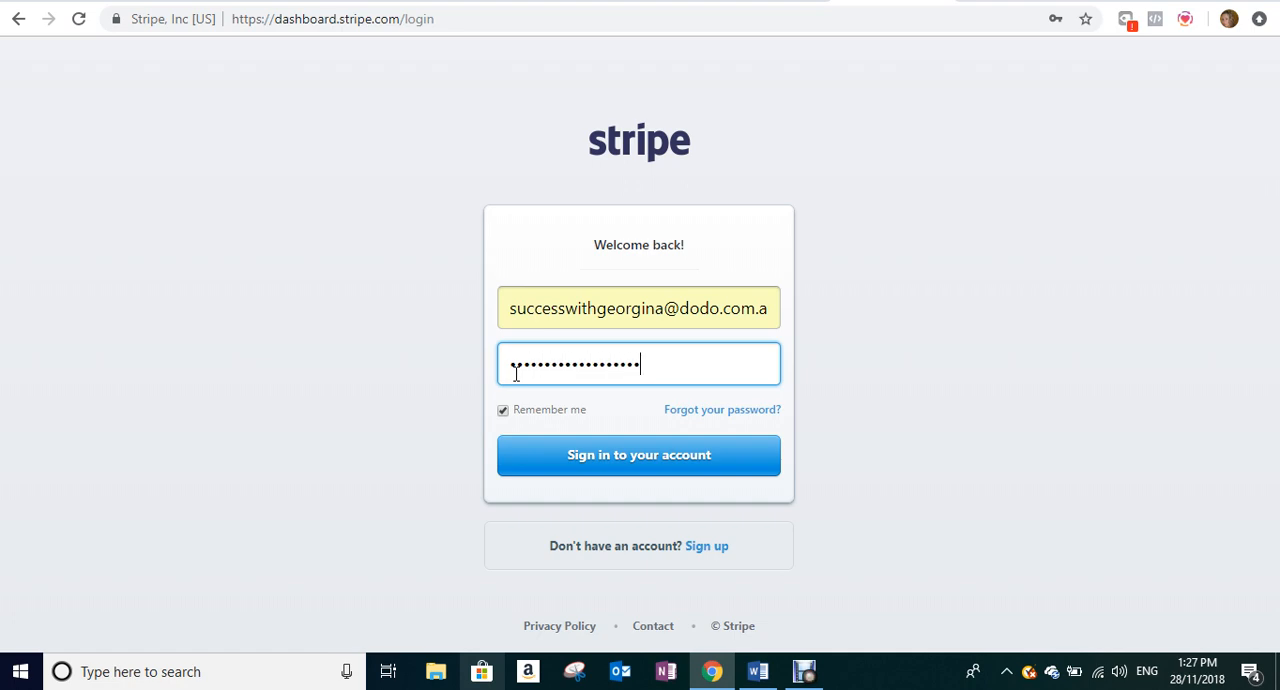
click(648, 460)
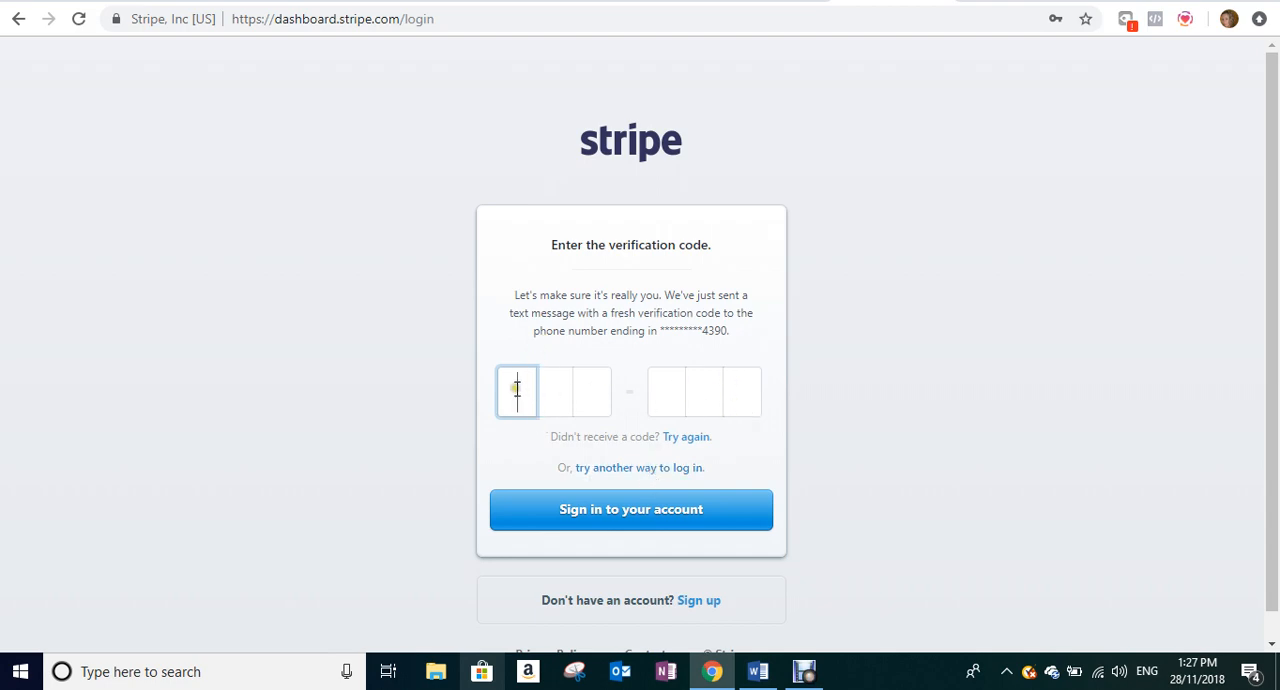
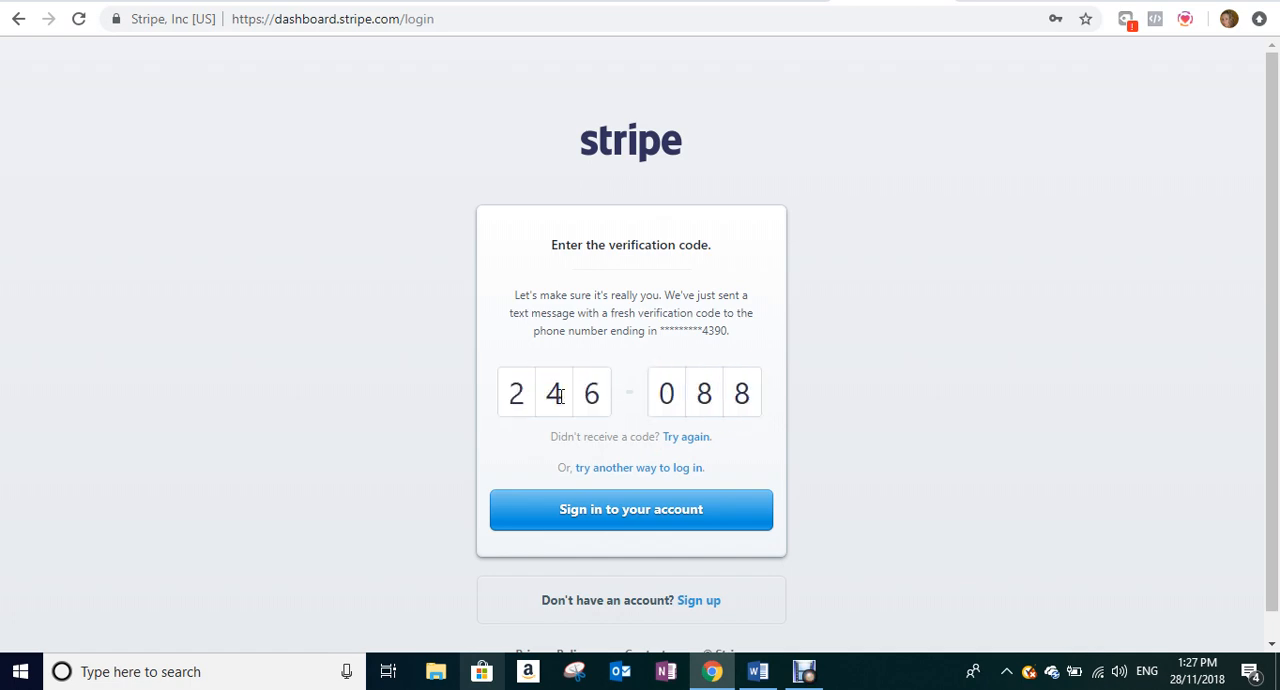
Step: Enter the six-digit verification code from the text message and complete the Stripe sign-in
click(655, 520)
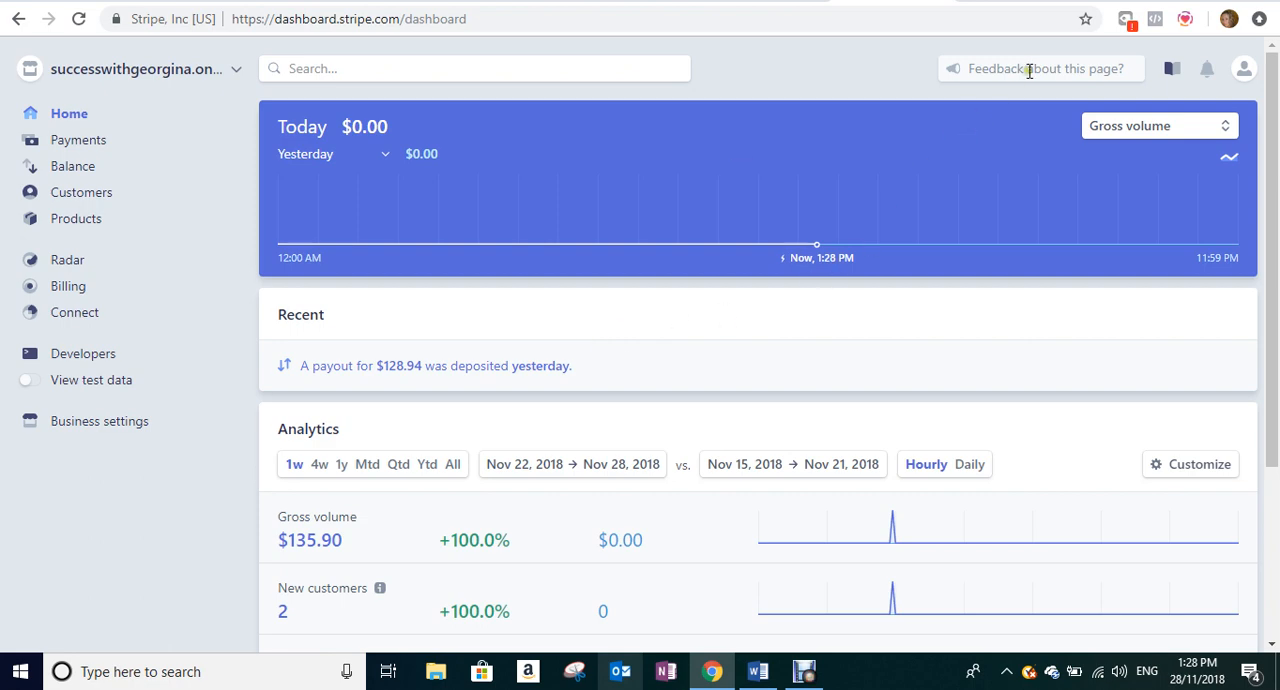
Step: Open buynowplus.com in a new browser tab and go to the account's My Buttons list
click(1095, 3)
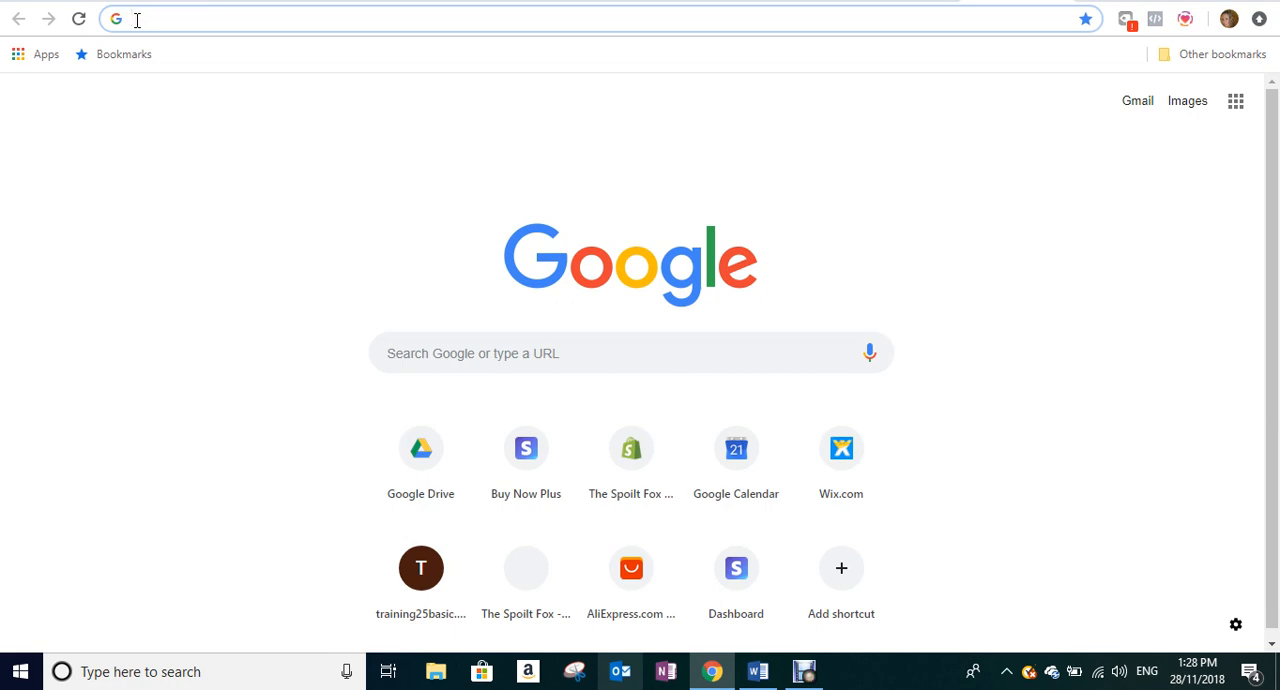
text(buy)
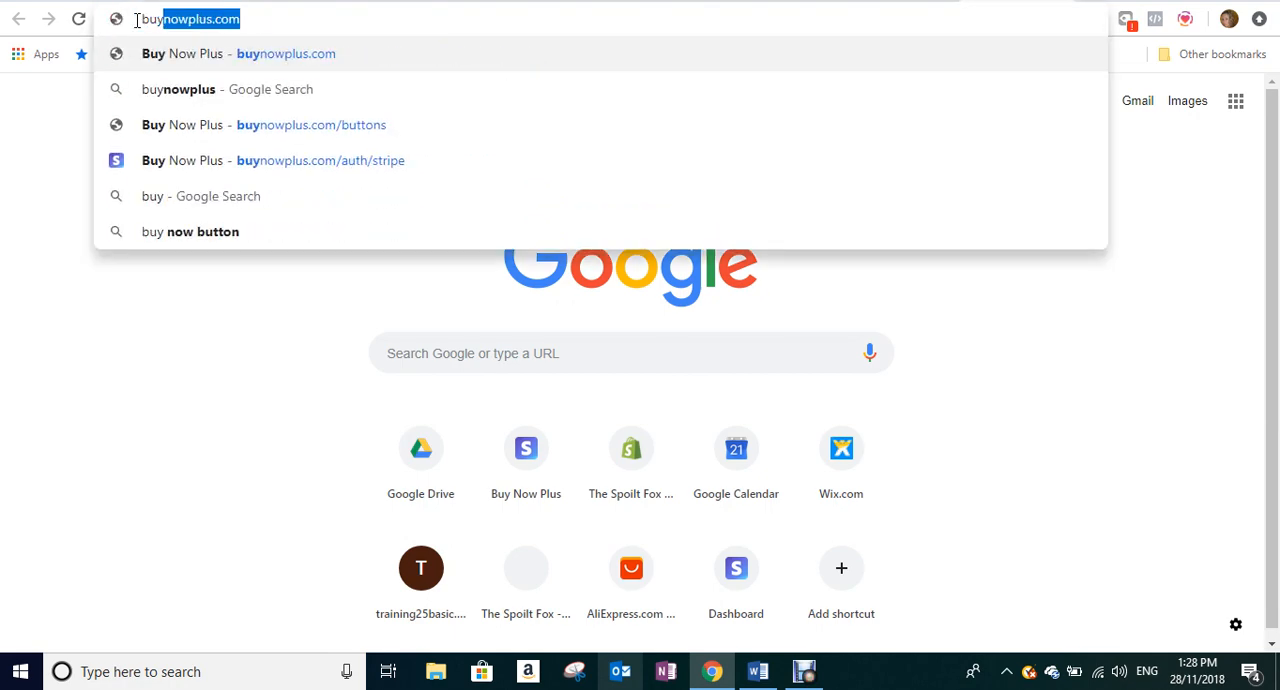
click(262, 20)
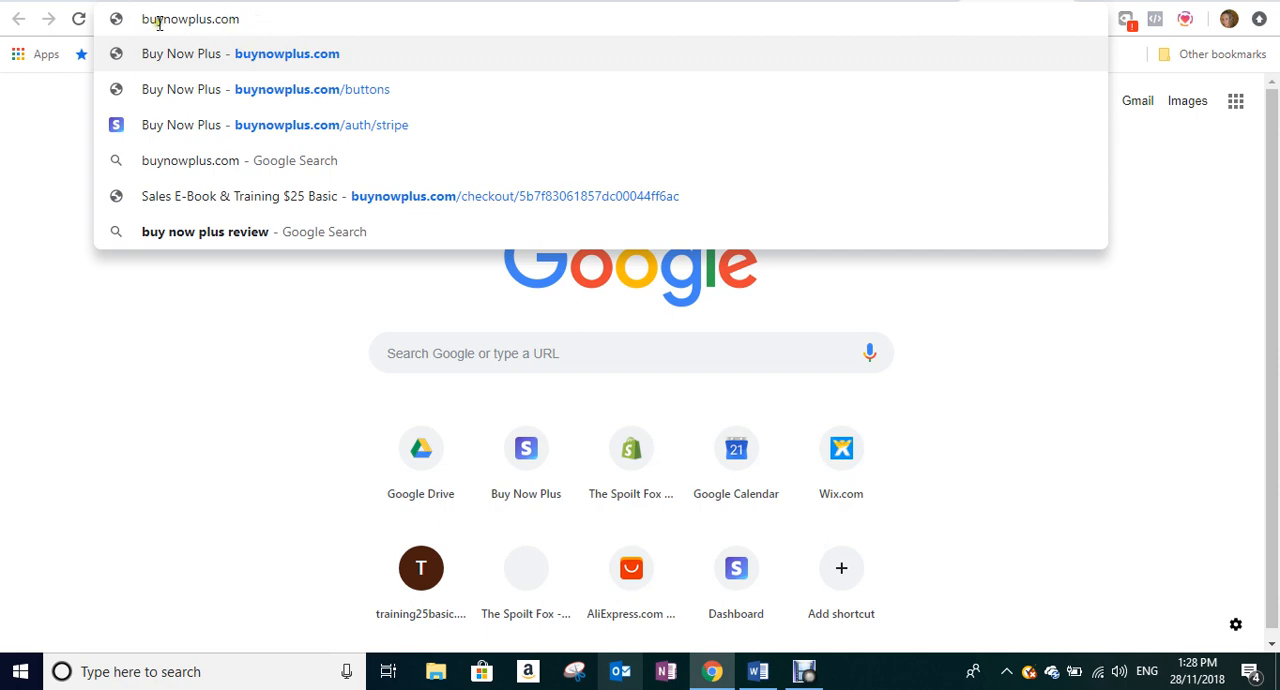
key(Return)
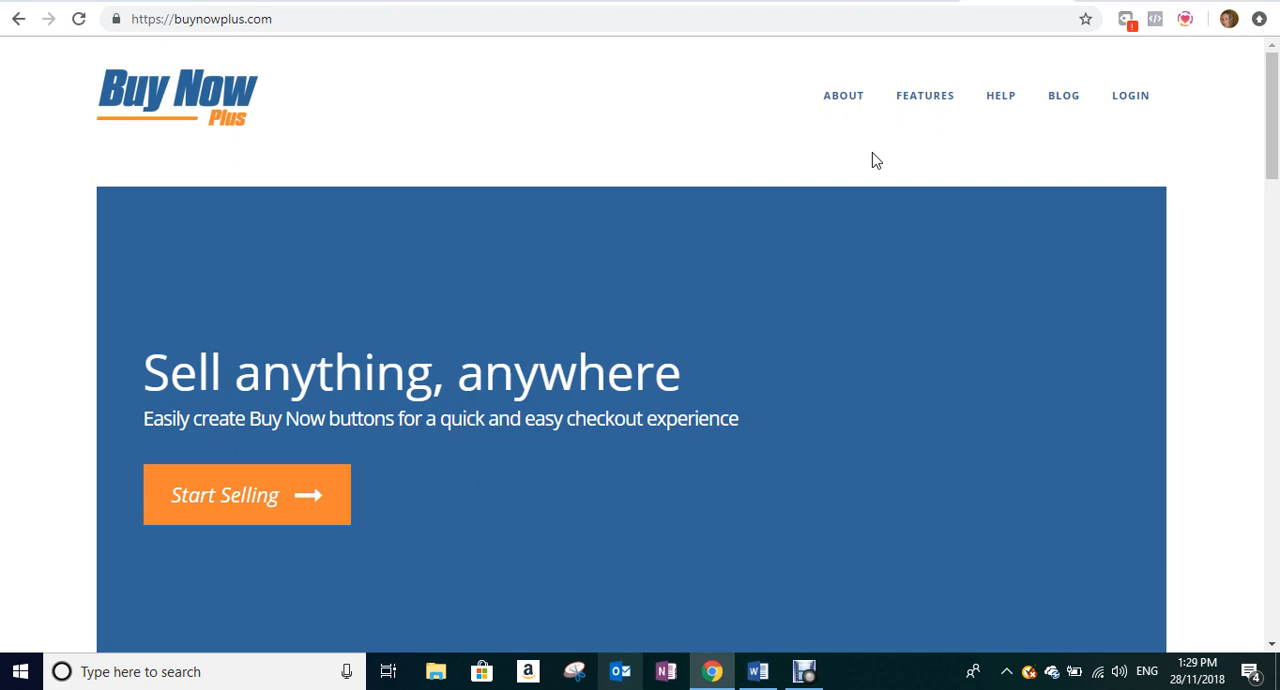
click(226, 492)
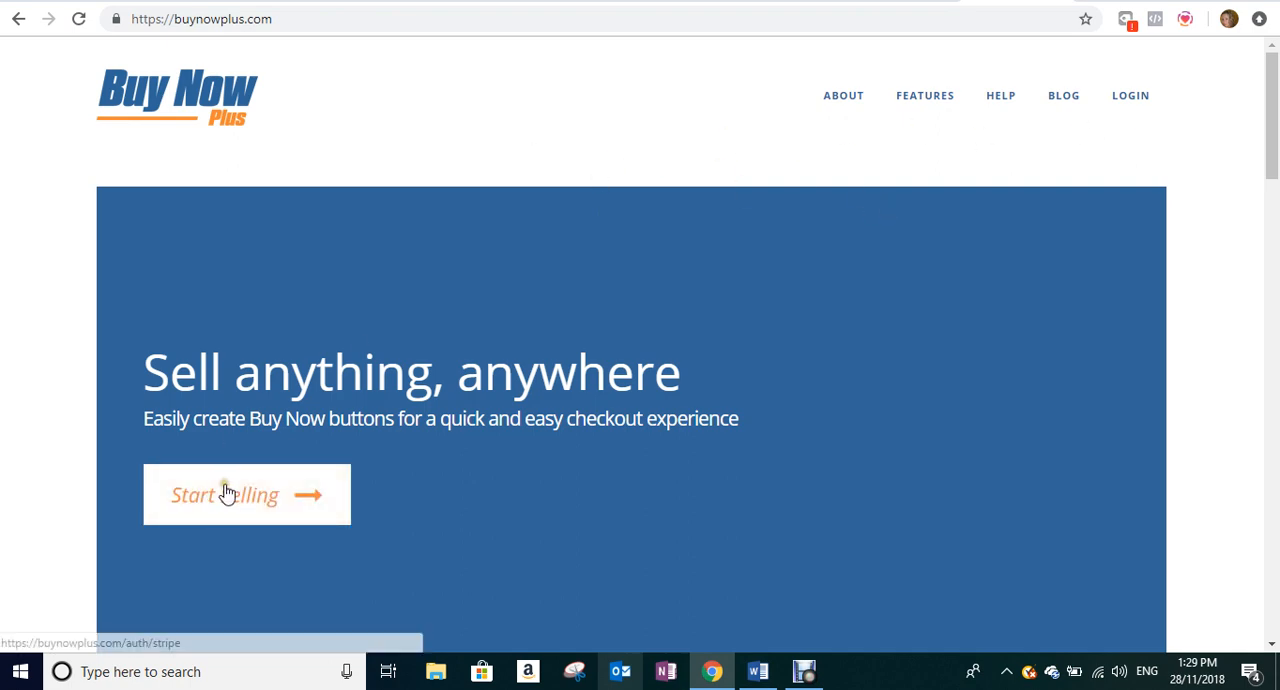
click(228, 500)
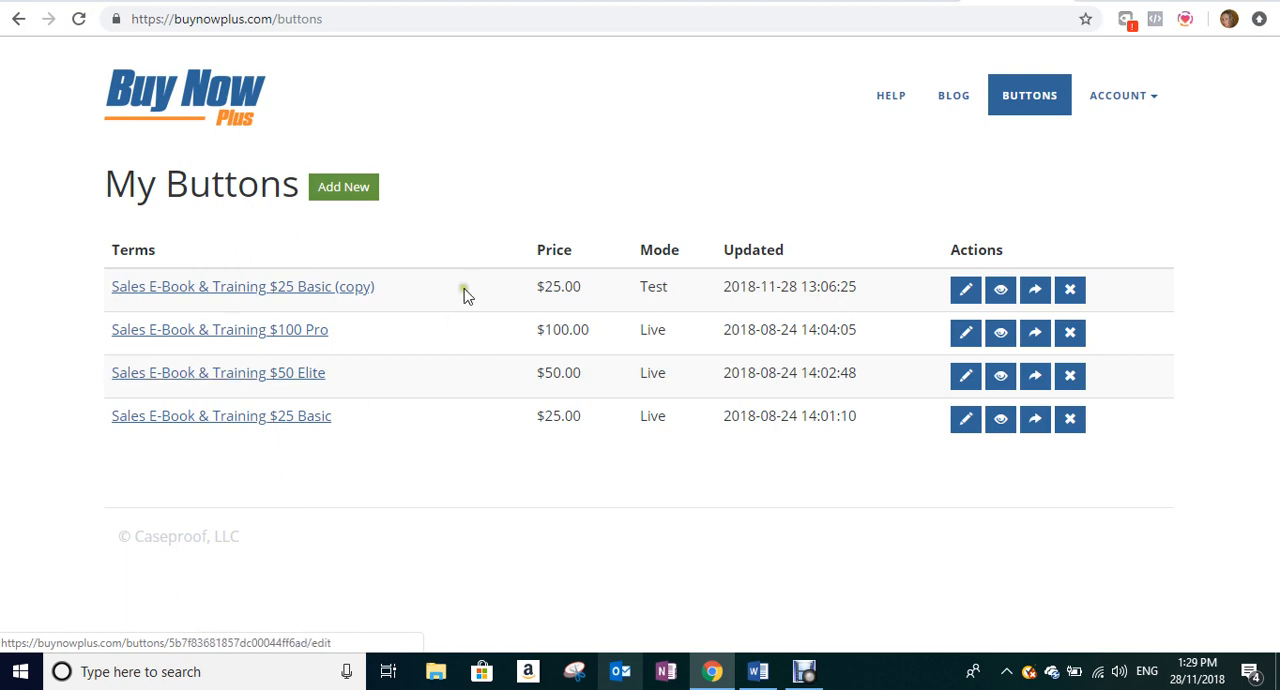
Step: Delete the "Sales E-Book & Training $25 Basic (copy)" button and return to the My Buttons list
click(1072, 290)
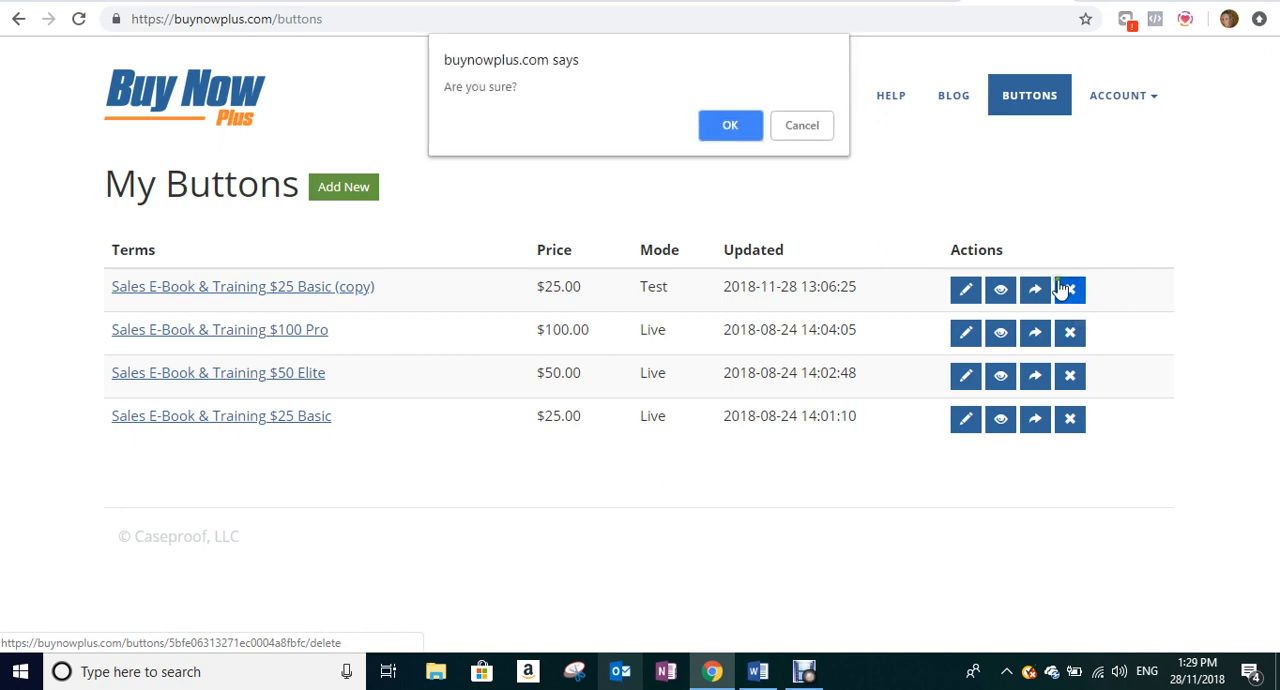
click(732, 127)
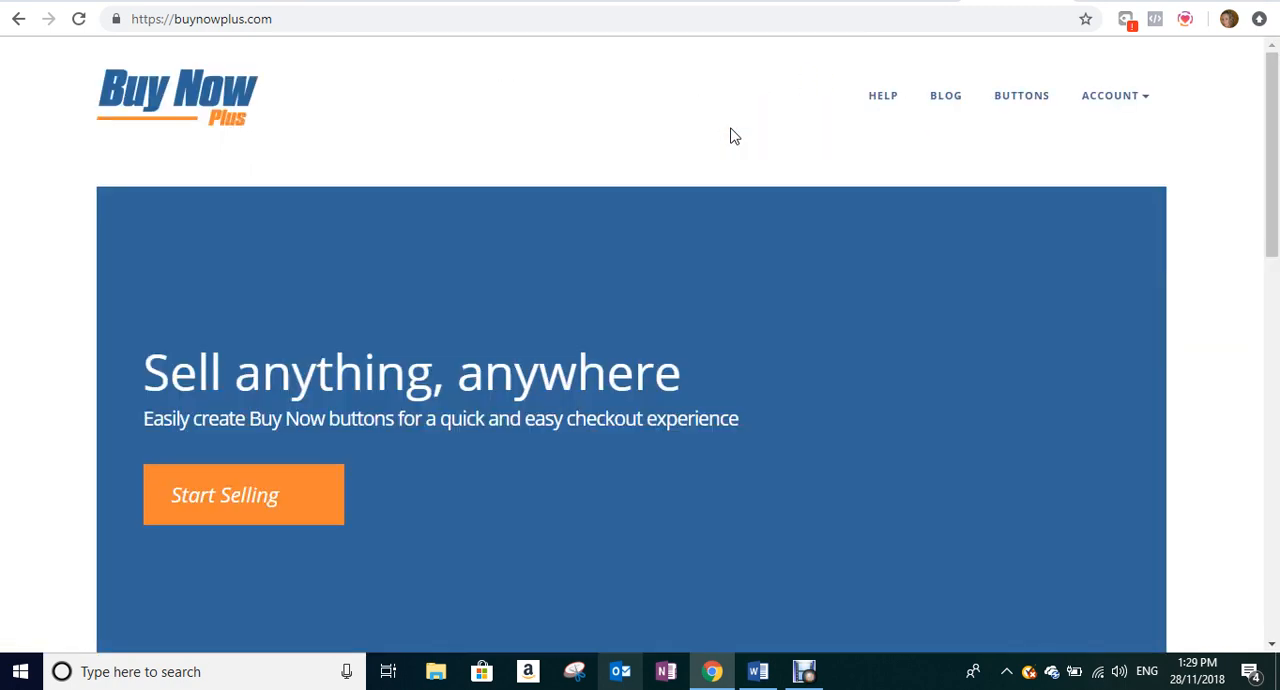
click(215, 494)
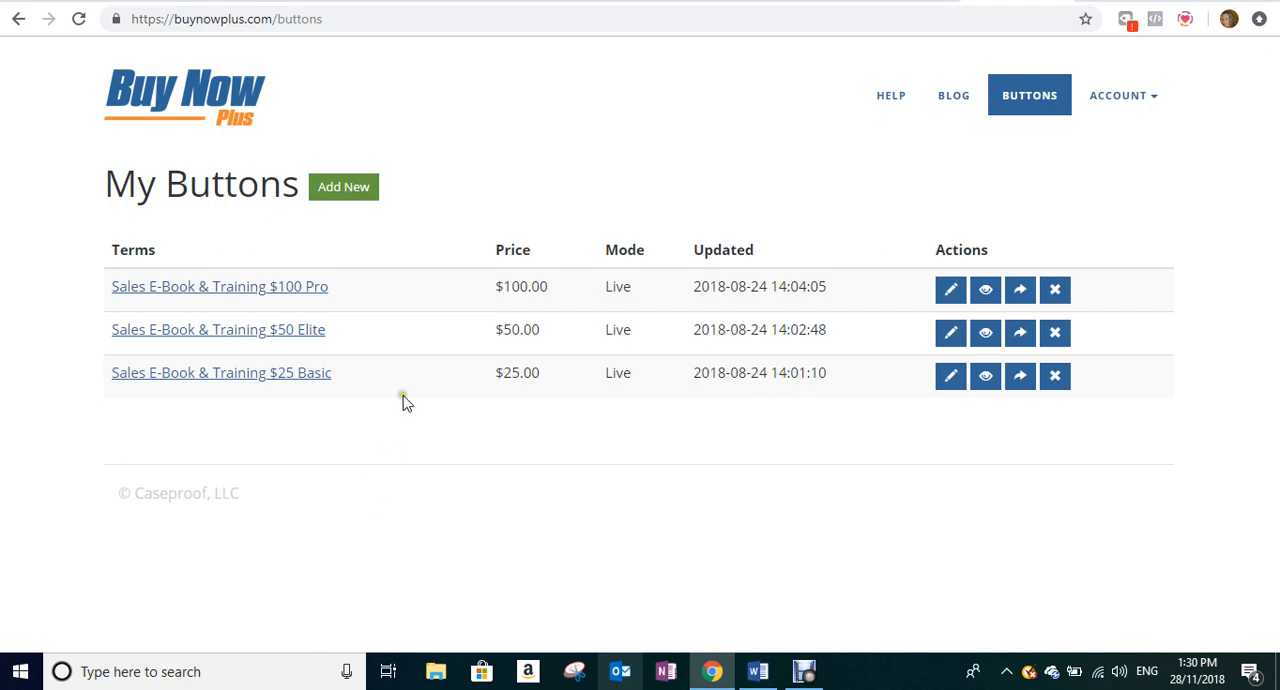
Step: Start a new button and set its terms to "Sales E-Book & Training $25 Basic (copy)"
click(345, 190)
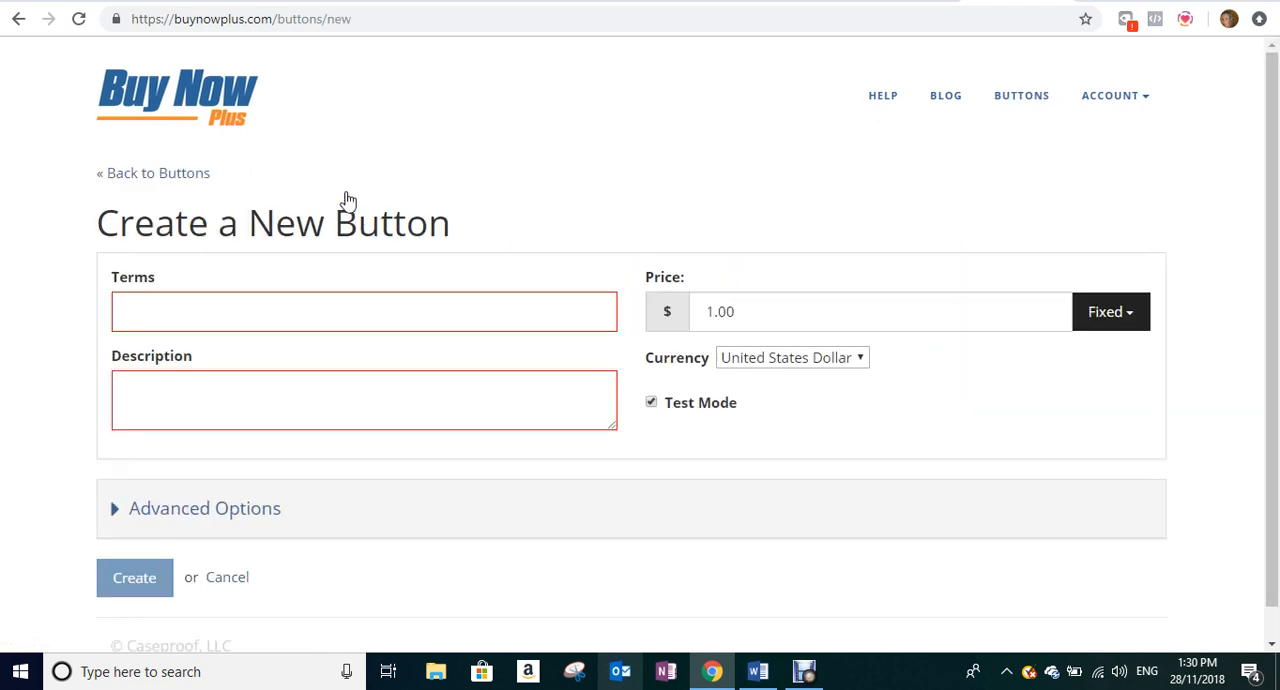
click(163, 310)
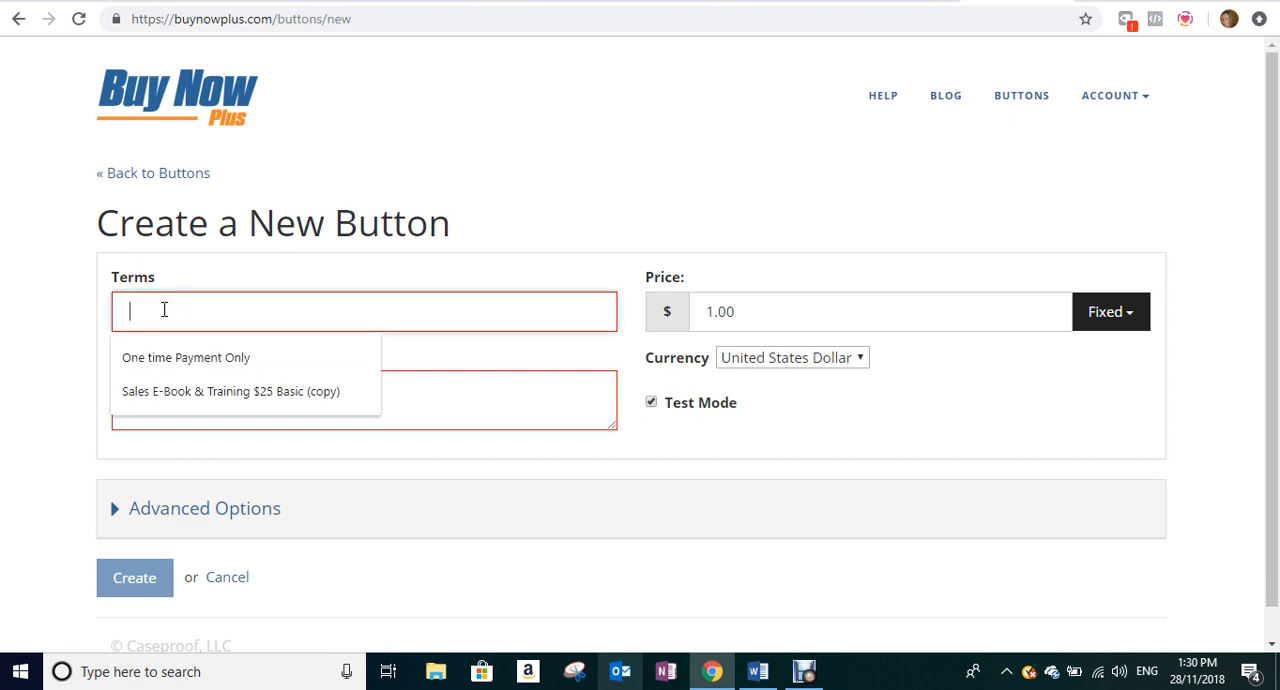
click(203, 392)
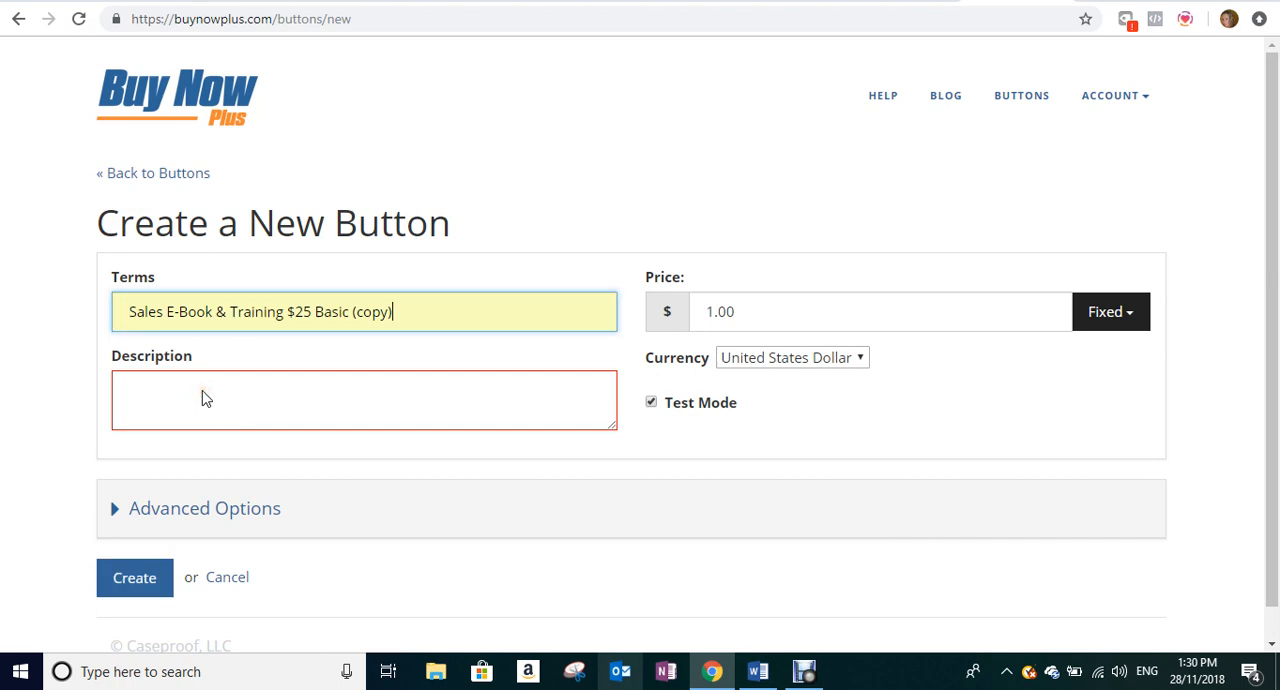
Step: Copy "Sales E-Book & Training $25 Basic" from the new button's terms and paste it into the description
drag(349, 311, 115, 300)
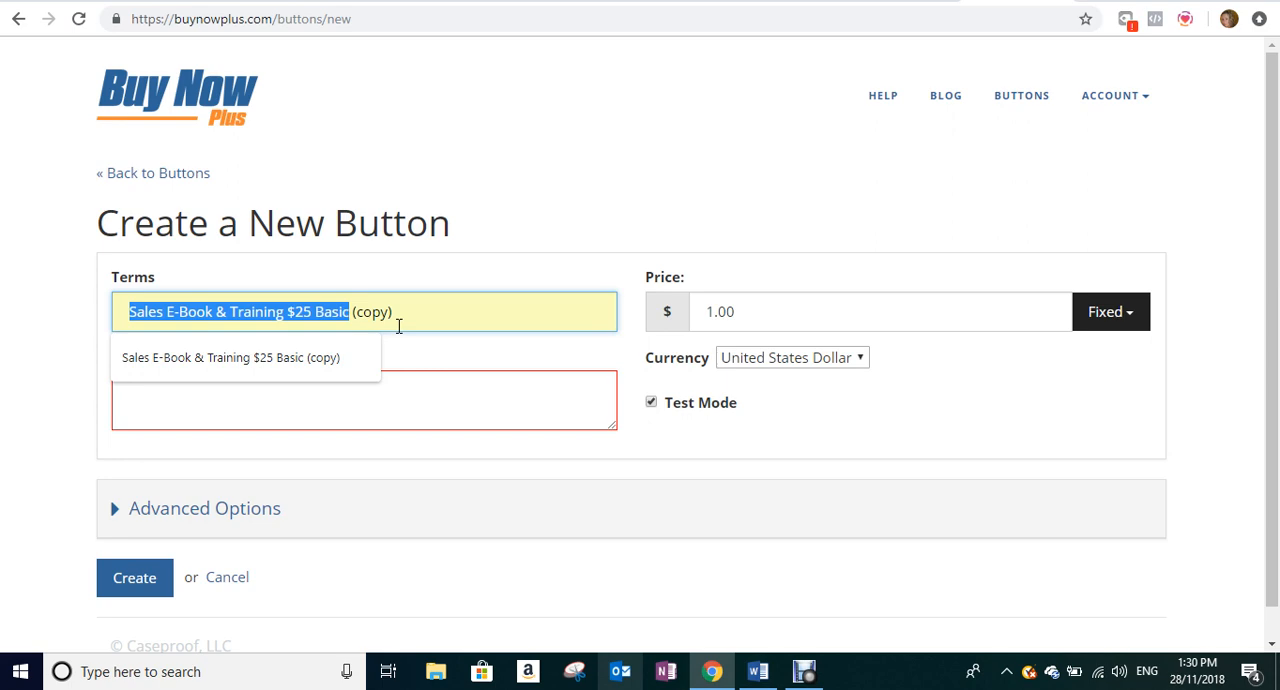
click(270, 366)
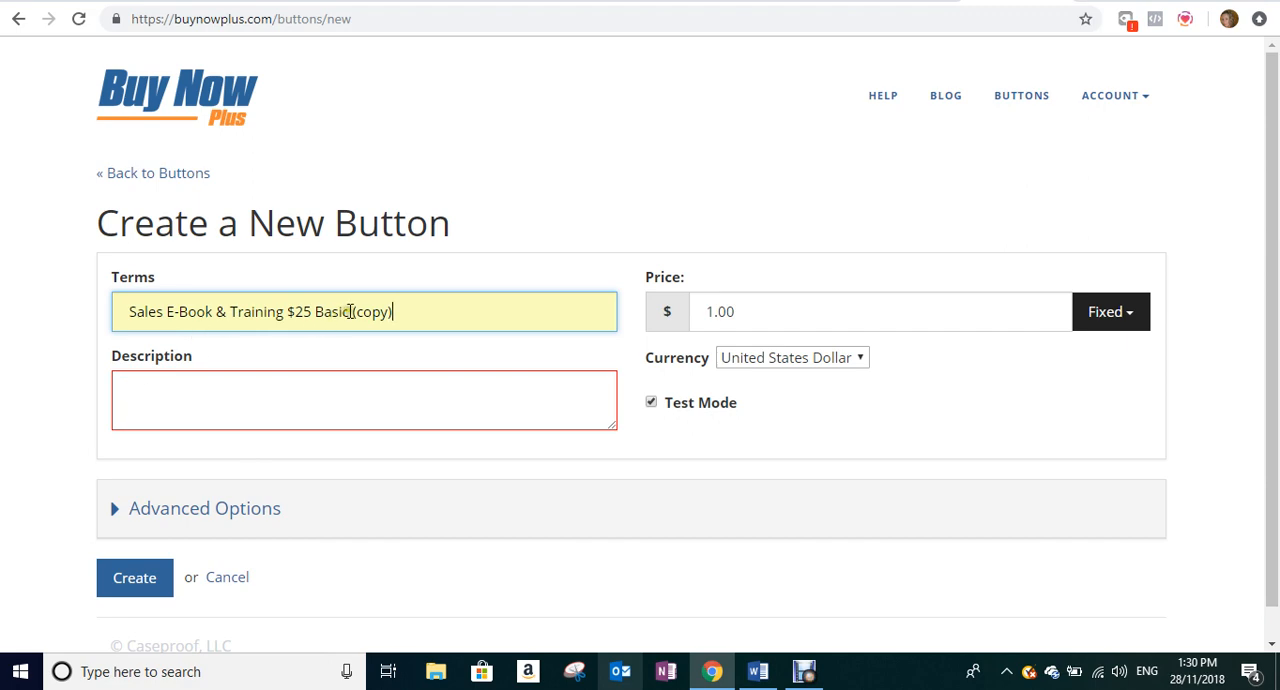
drag(350, 311, 126, 309)
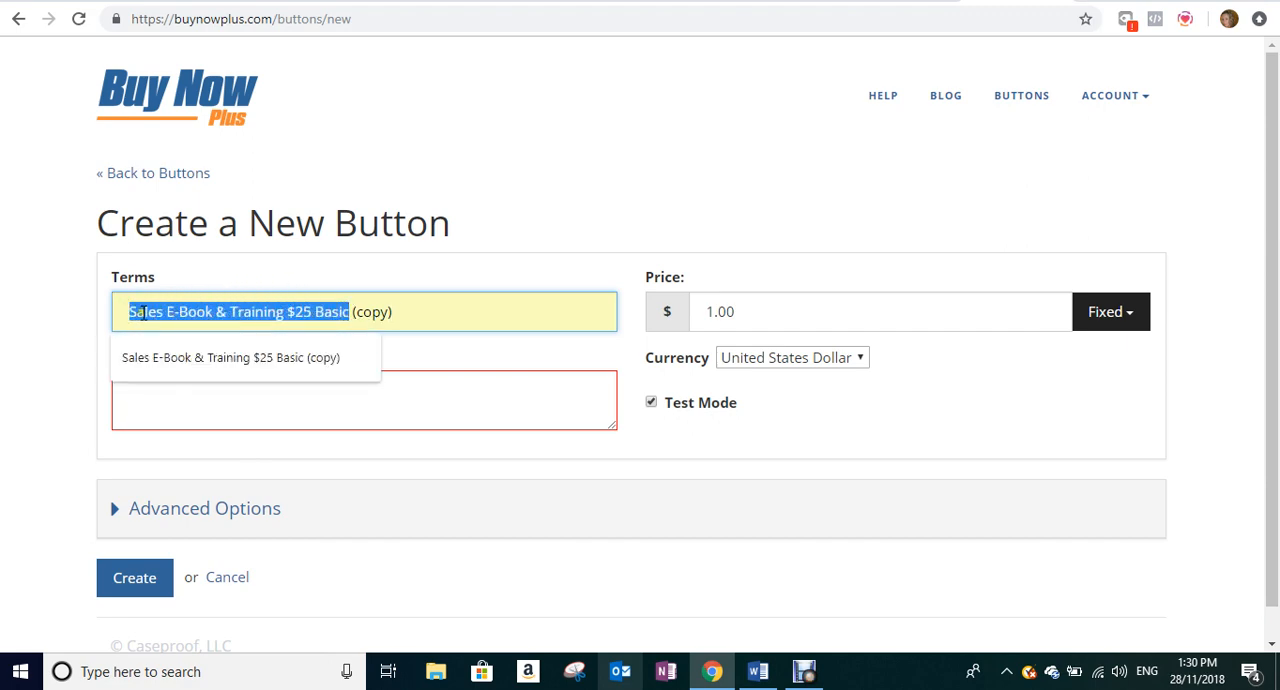
right_click(142, 313)
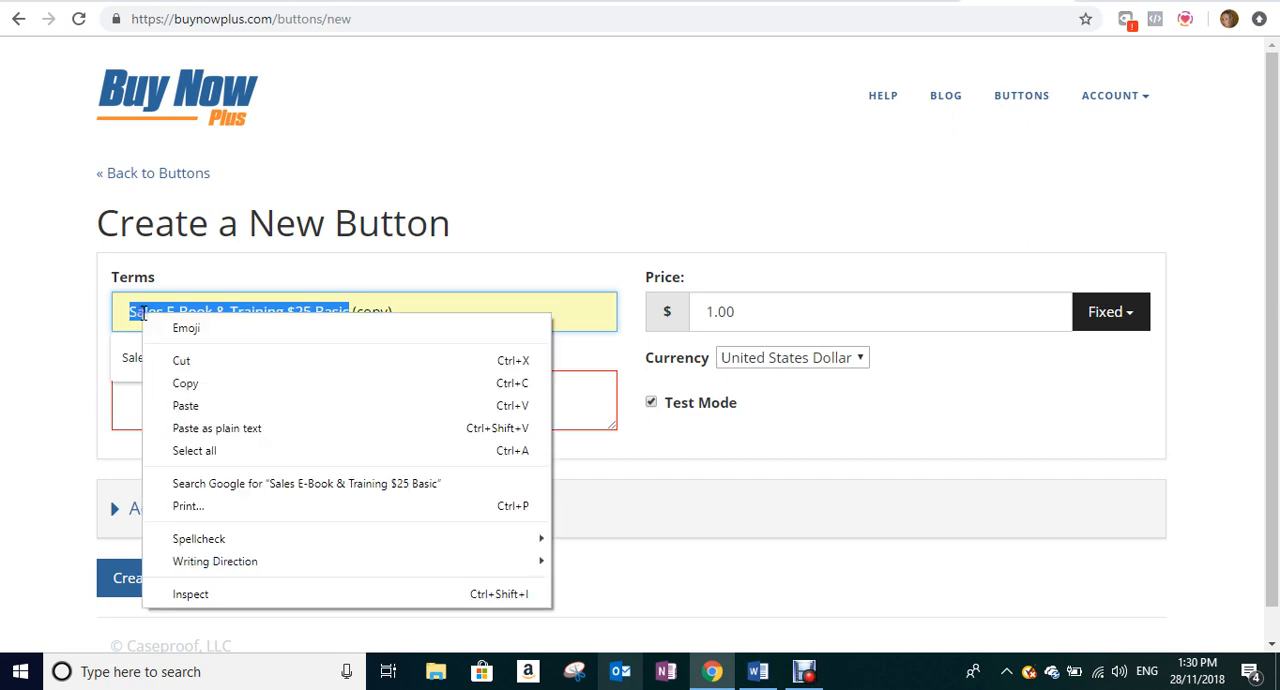
click(178, 386)
click(141, 405)
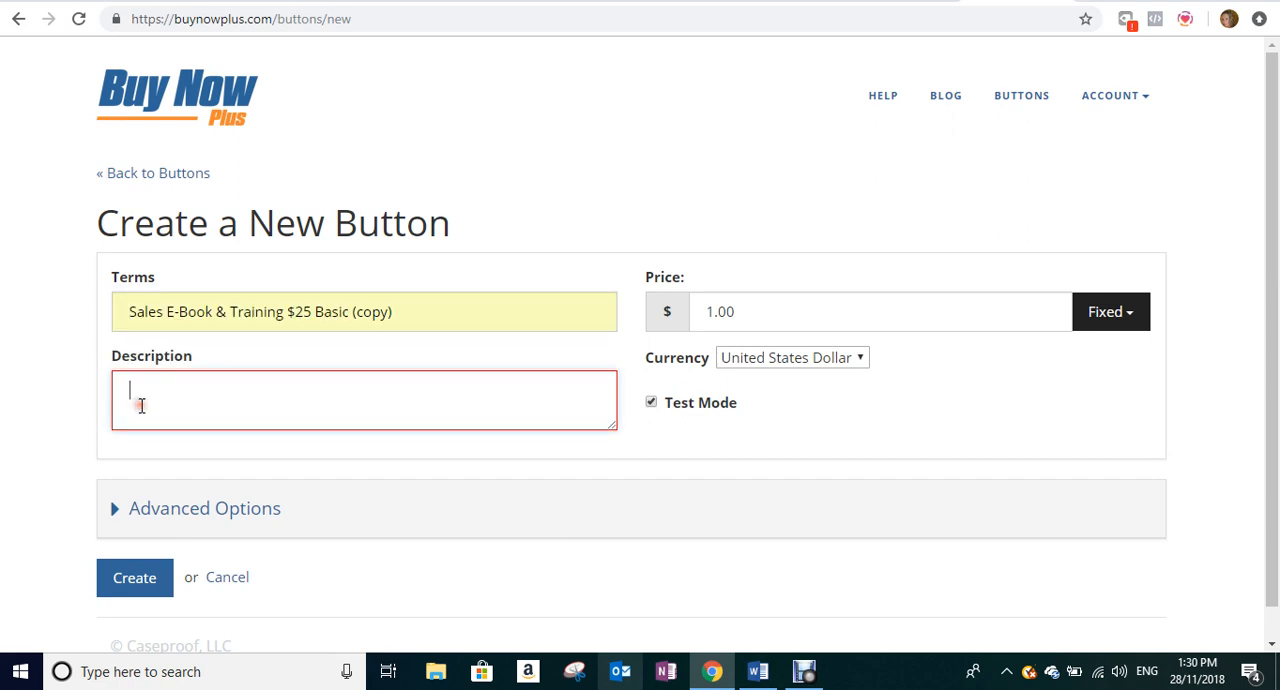
right_click(141, 405)
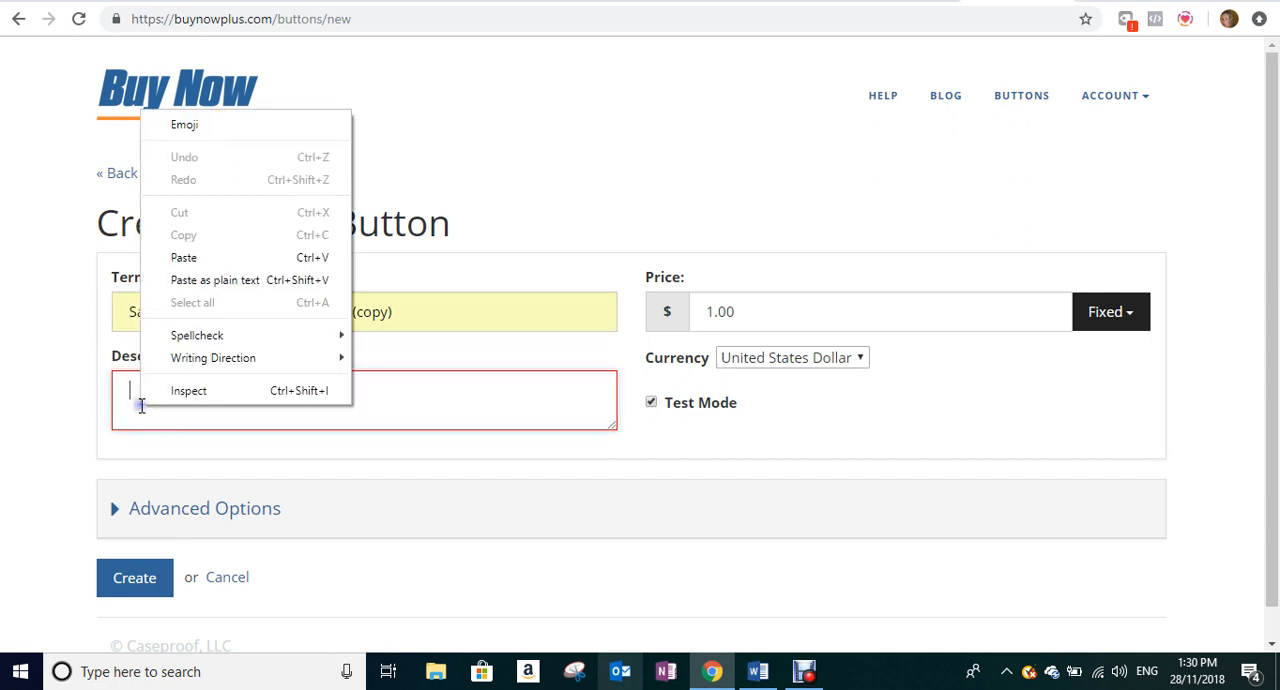
click(175, 260)
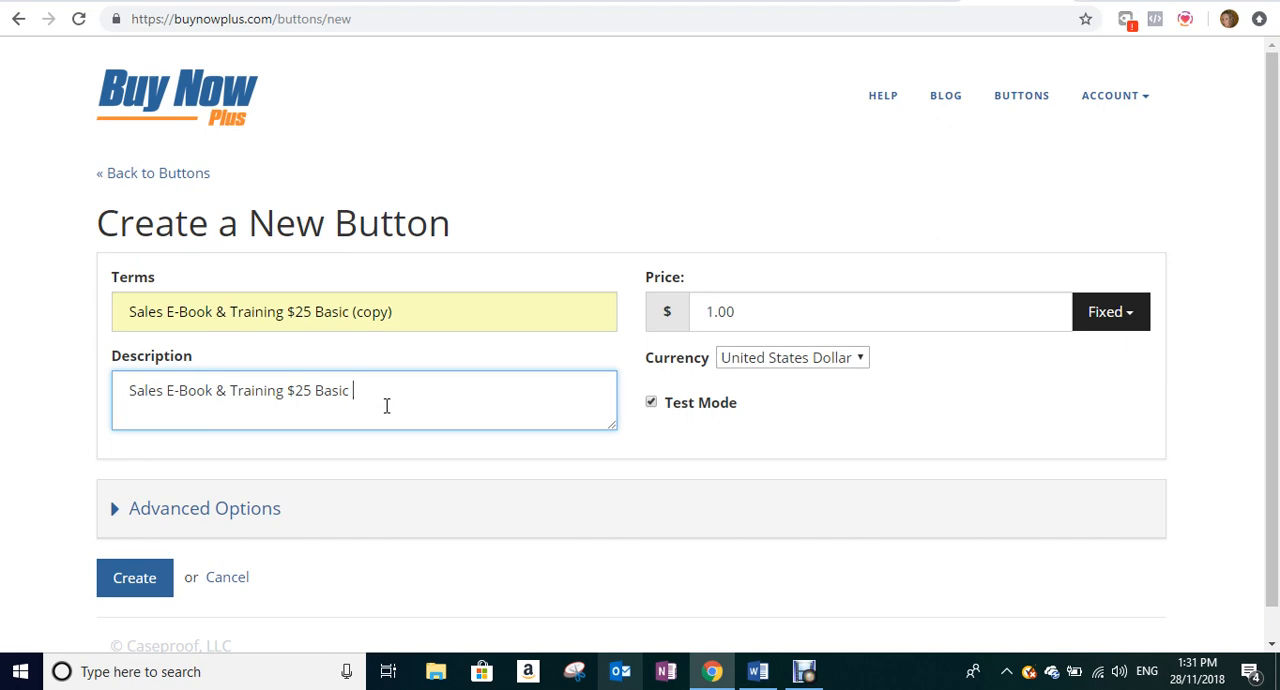
Step: Append "one time payment" to the button's description
text(one time payment)
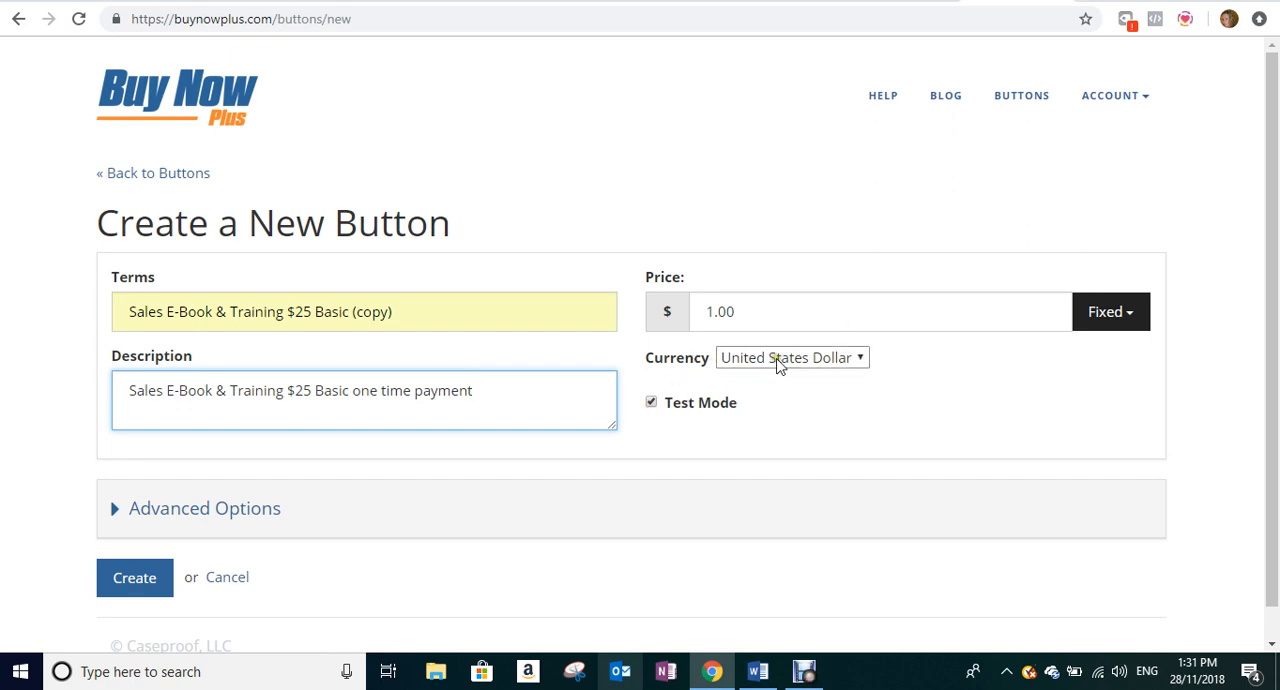
Step: Set the button's price to 25.00, turn off Test Mode and create the button
click(742, 314)
drag(742, 316, 708, 318)
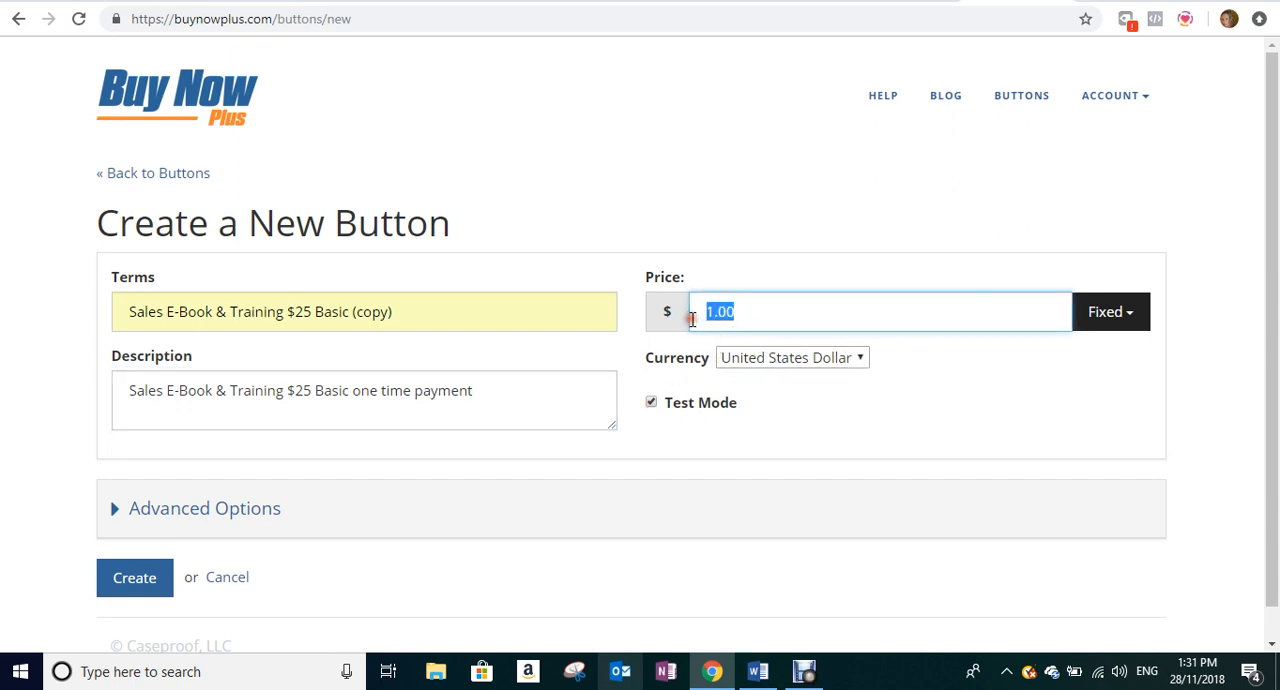
text(25.0)
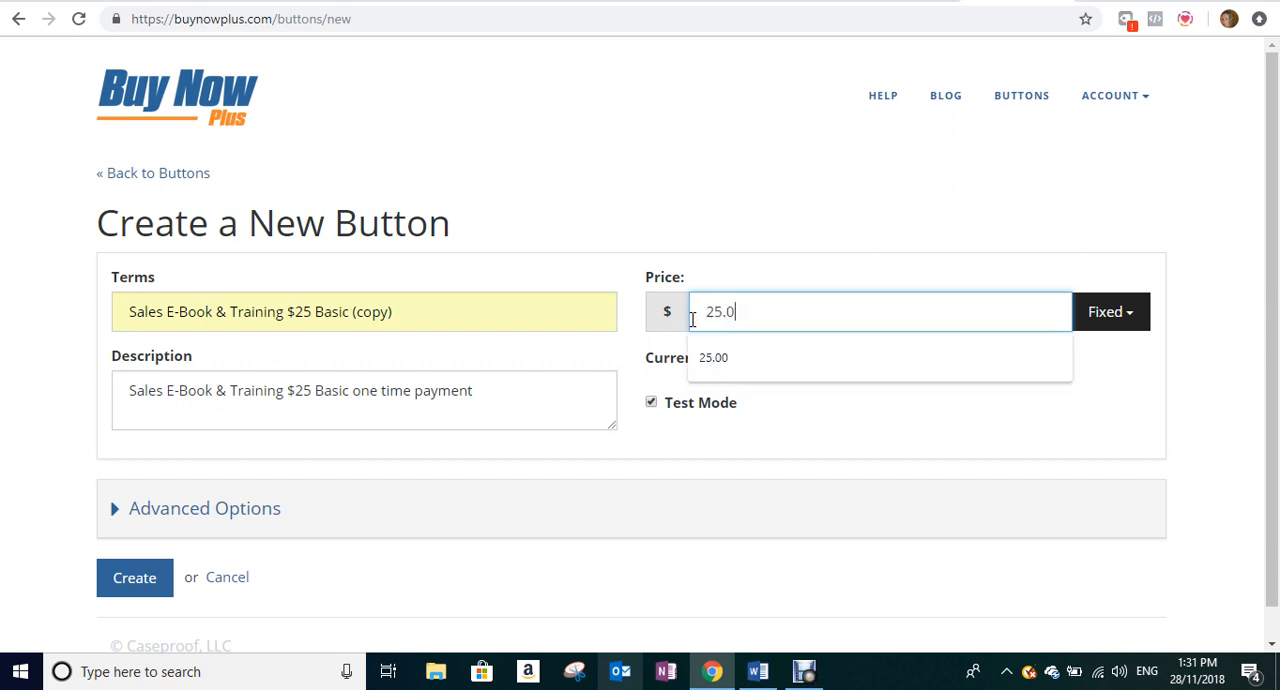
text(0)
click(830, 438)
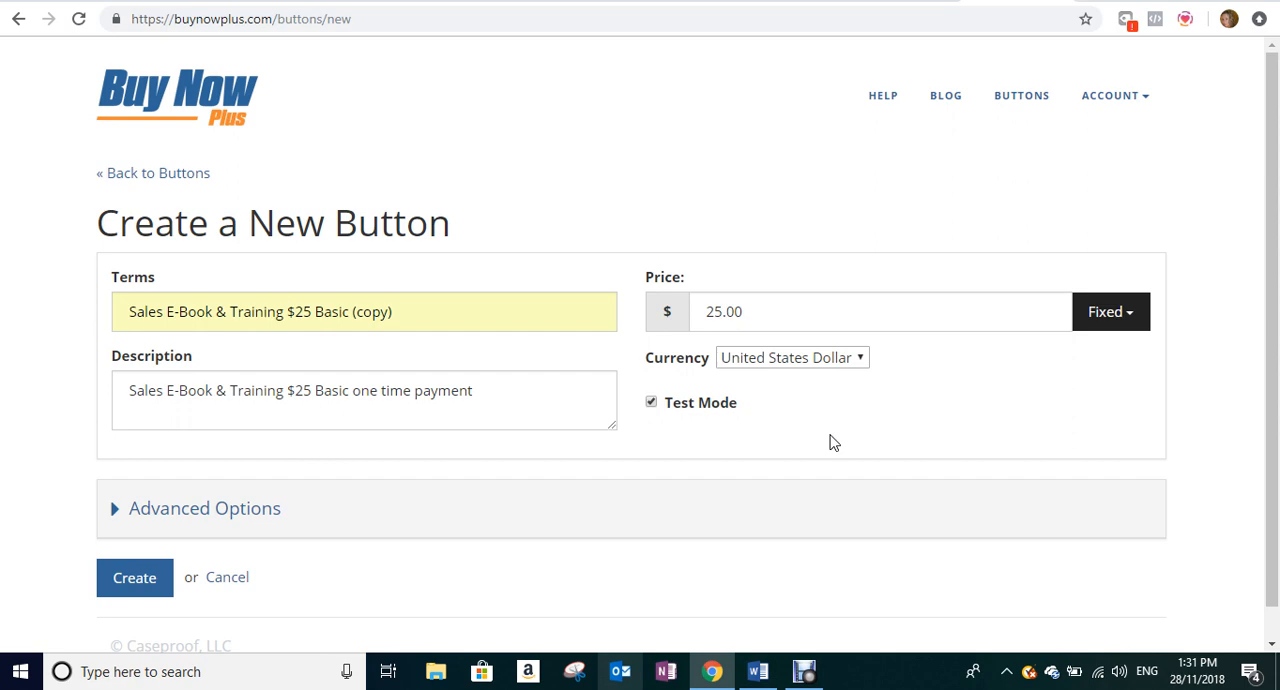
click(651, 404)
click(124, 588)
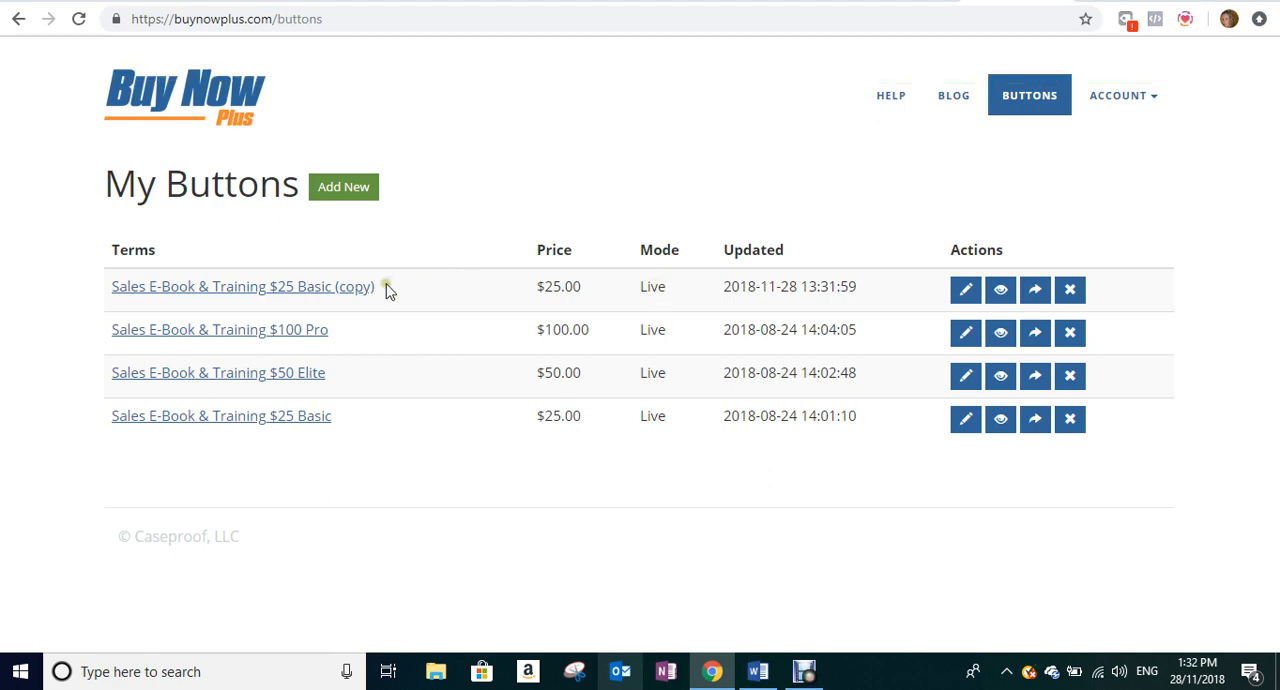
Step: Turn on Test Mode for the "Sales E-Book & Training $25 Basic (copy)" button, save it and return to the My Buttons list
click(288, 287)
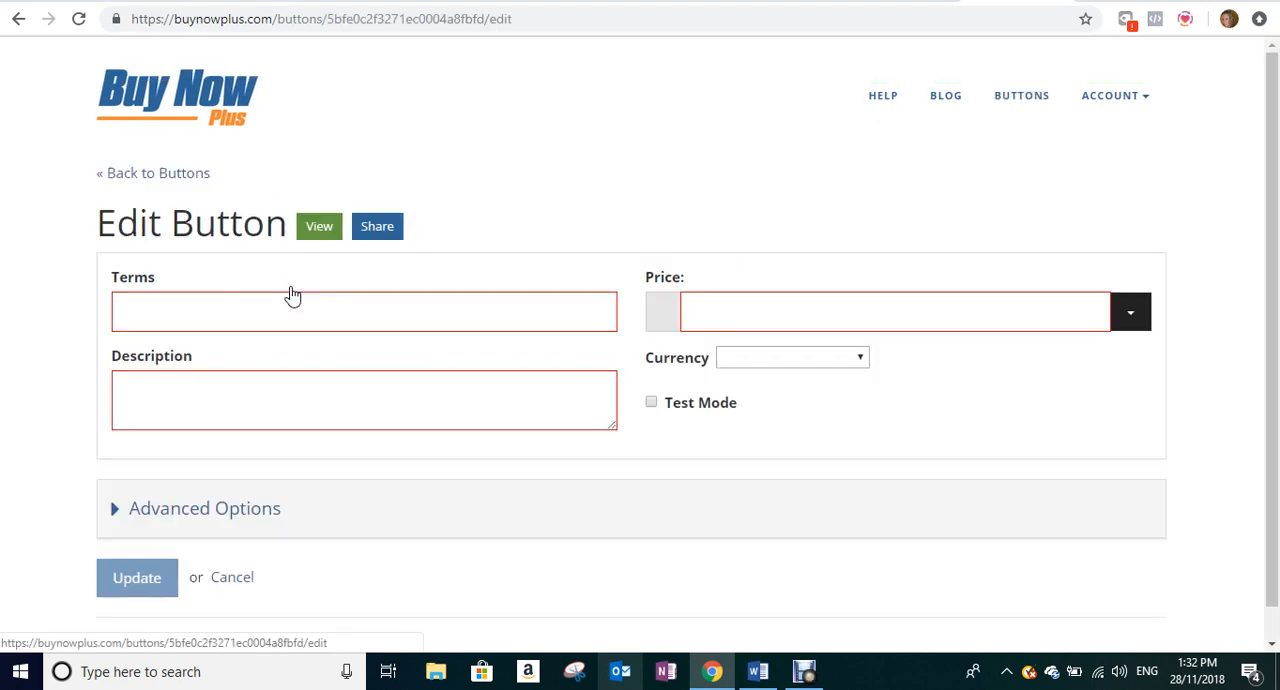
click(652, 402)
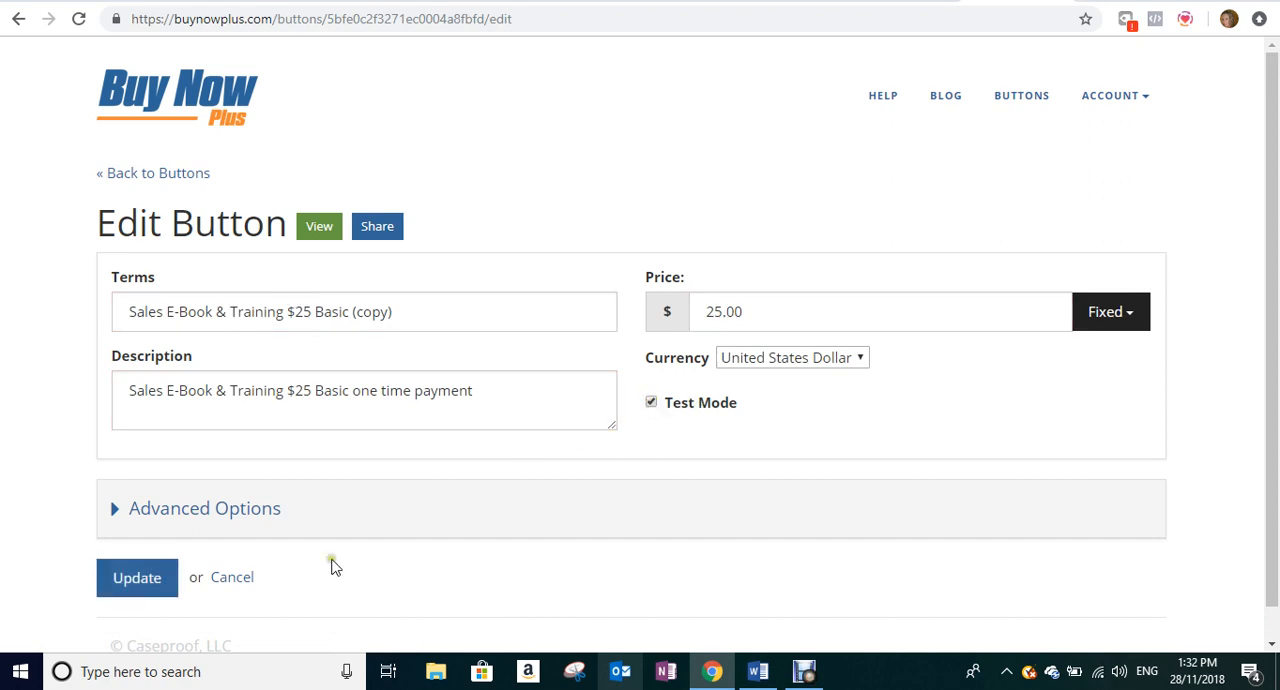
click(137, 587)
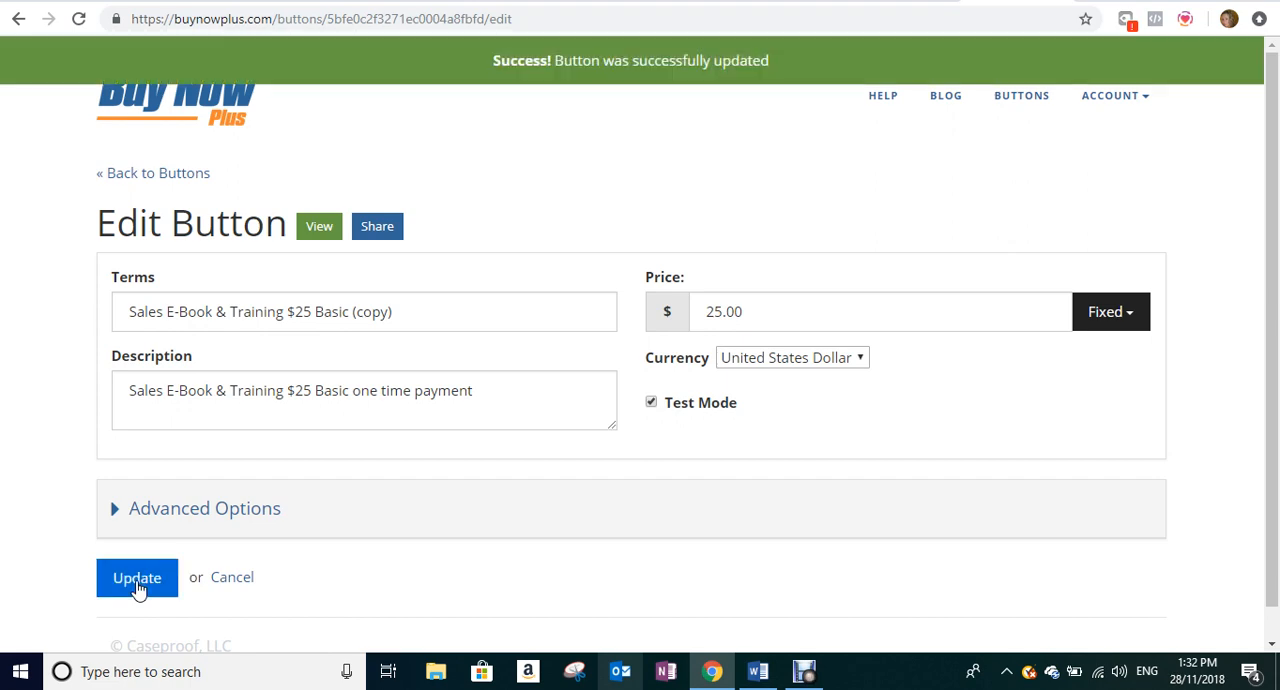
click(137, 588)
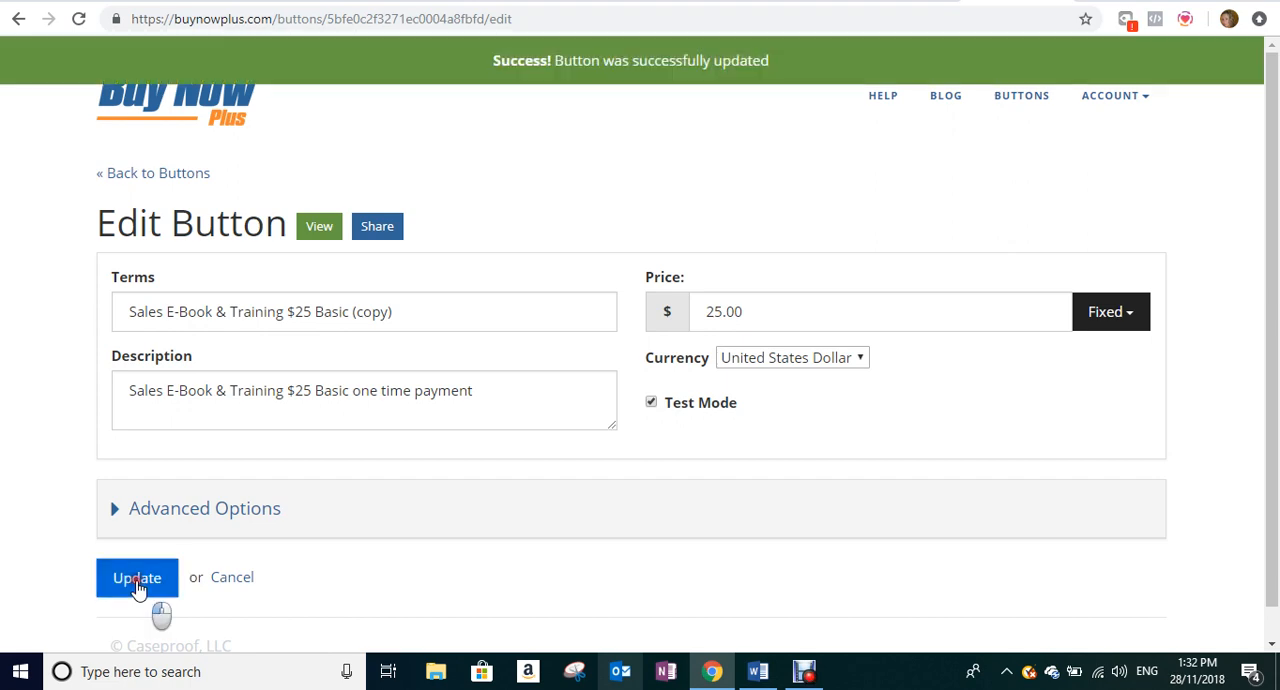
click(236, 579)
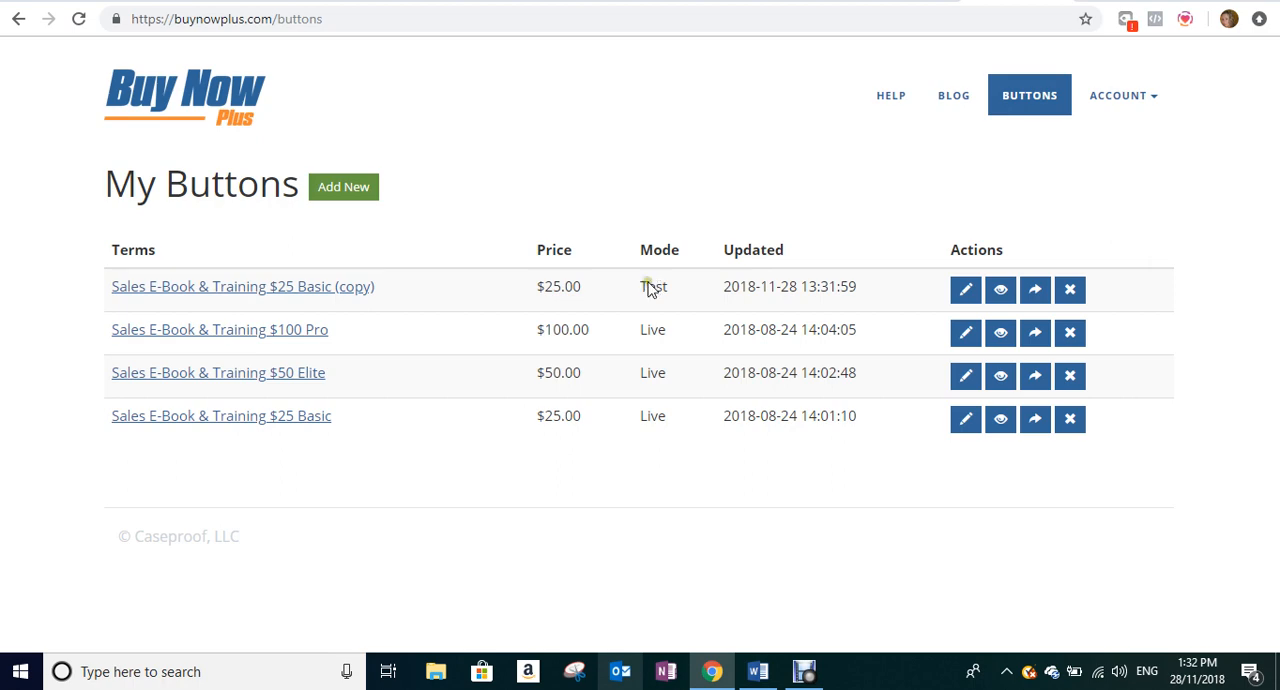
Step: Turn off Test Mode for the "Sales E-Book & Training $25 Basic (copy)" button, save it and go back to the My Buttons list
click(293, 290)
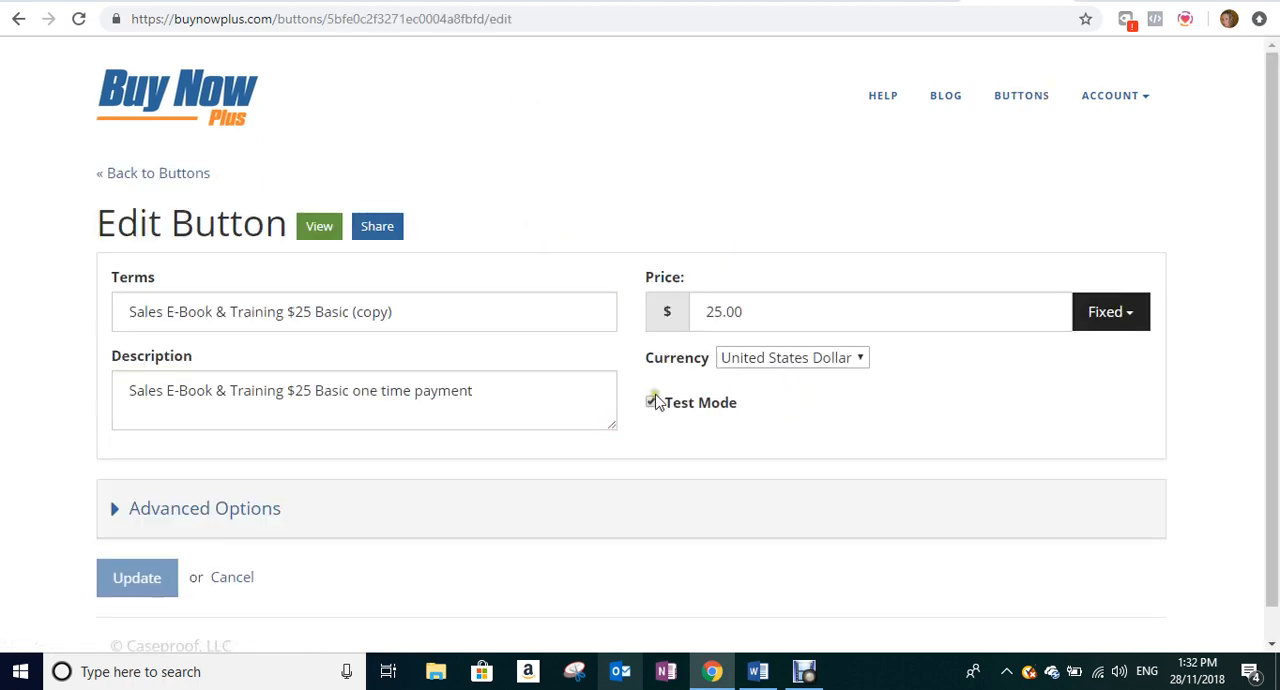
click(651, 401)
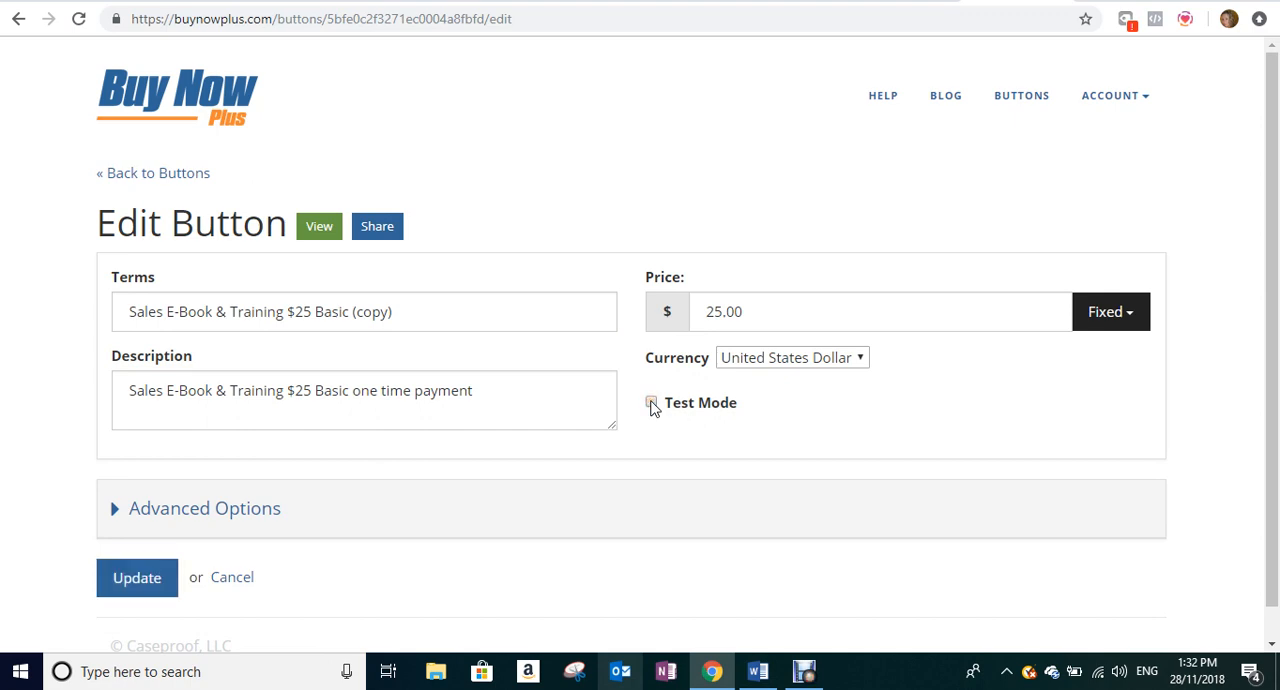
click(771, 417)
click(137, 580)
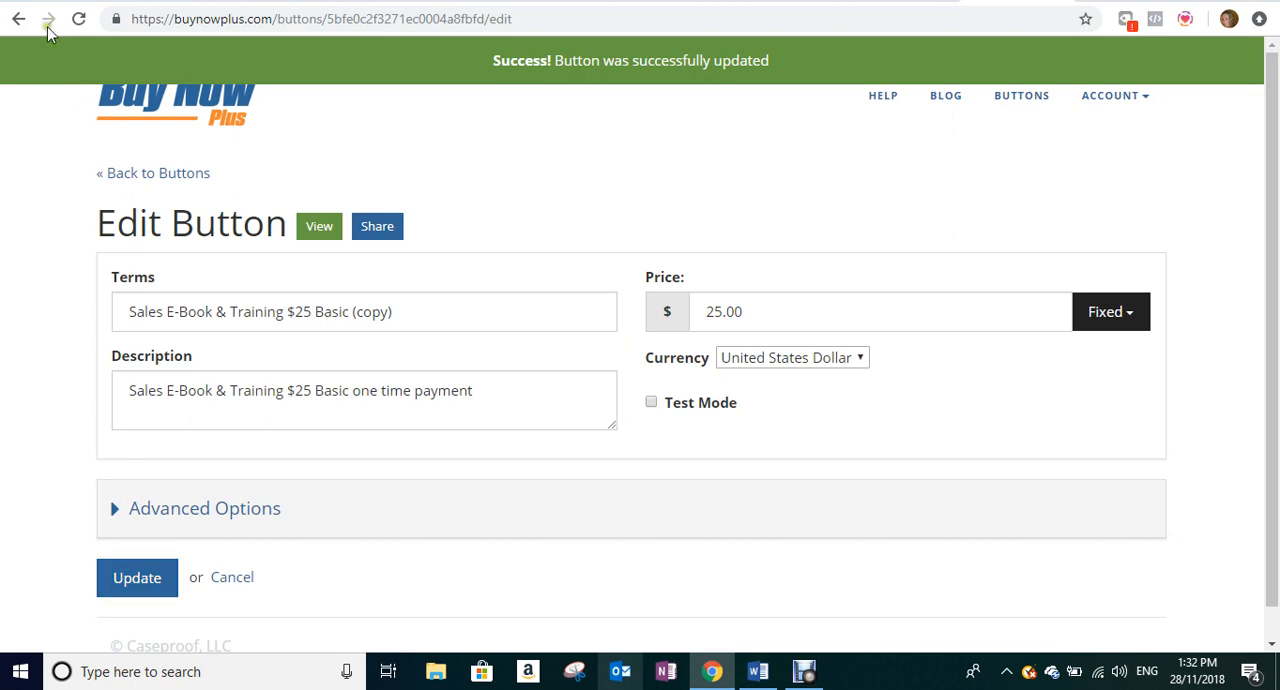
click(20, 22)
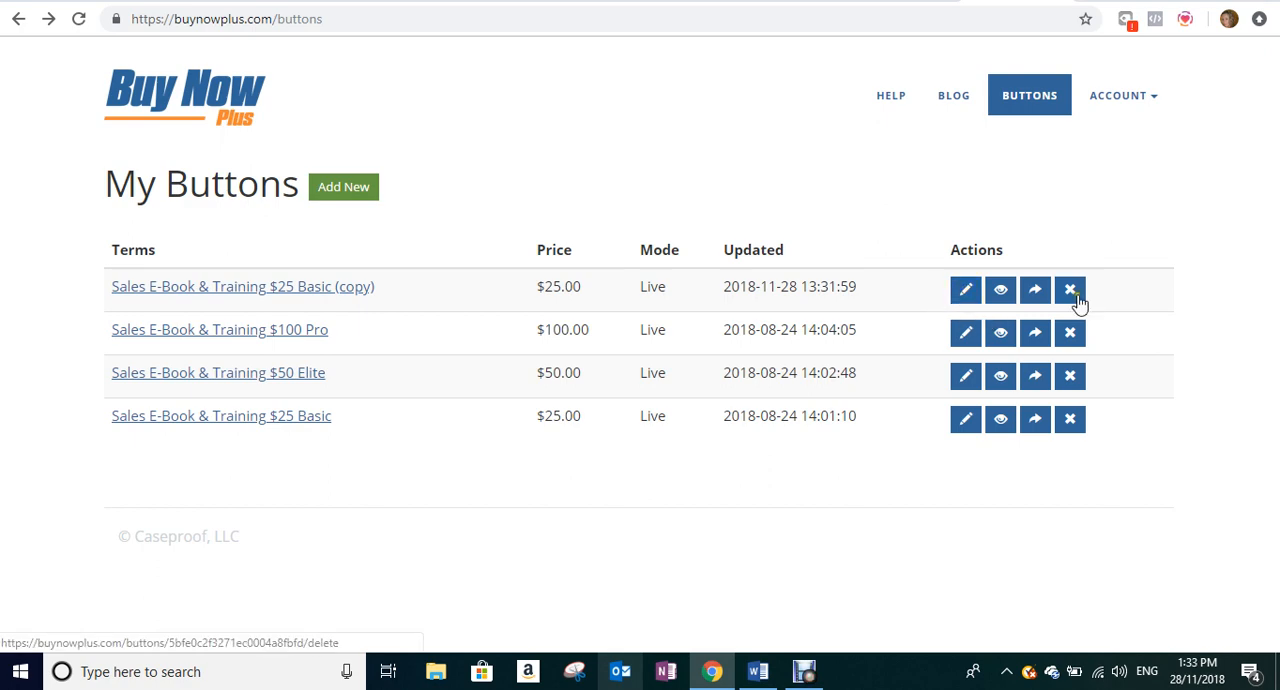
Step: View the checkout page of the "Sales E-Book & Training $25 Basic (copy)" button and copy its web address
click(1001, 292)
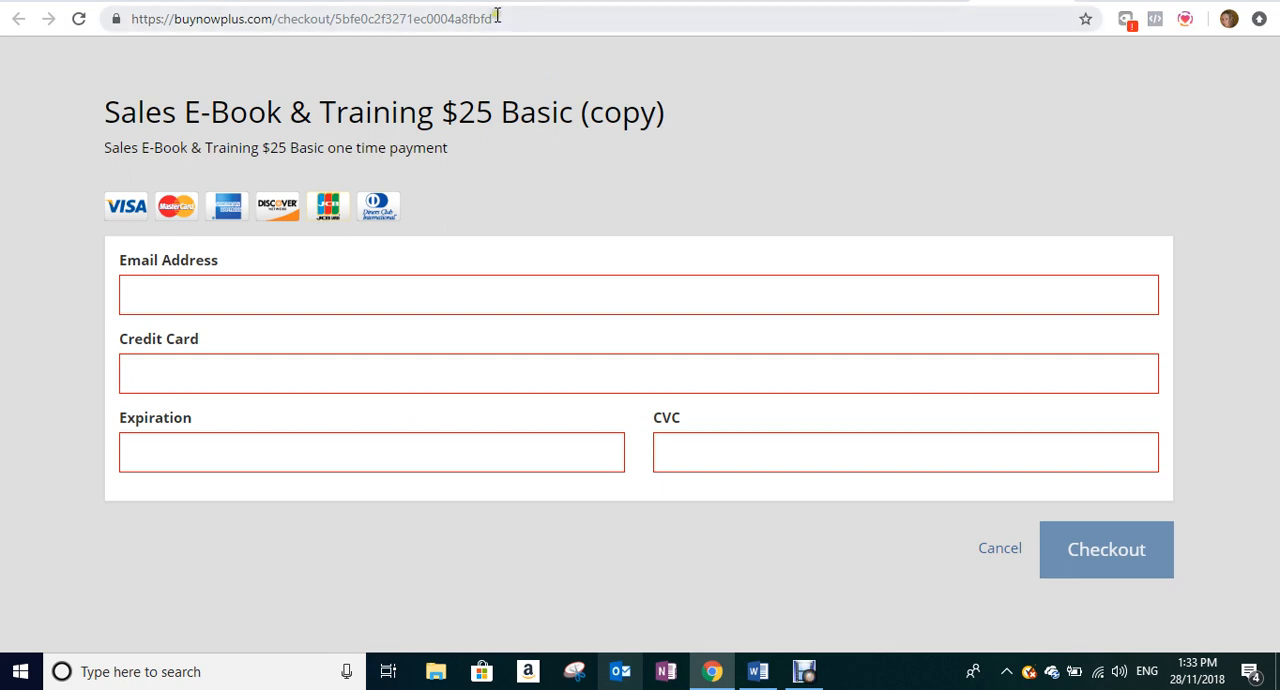
drag(498, 18, 124, 20)
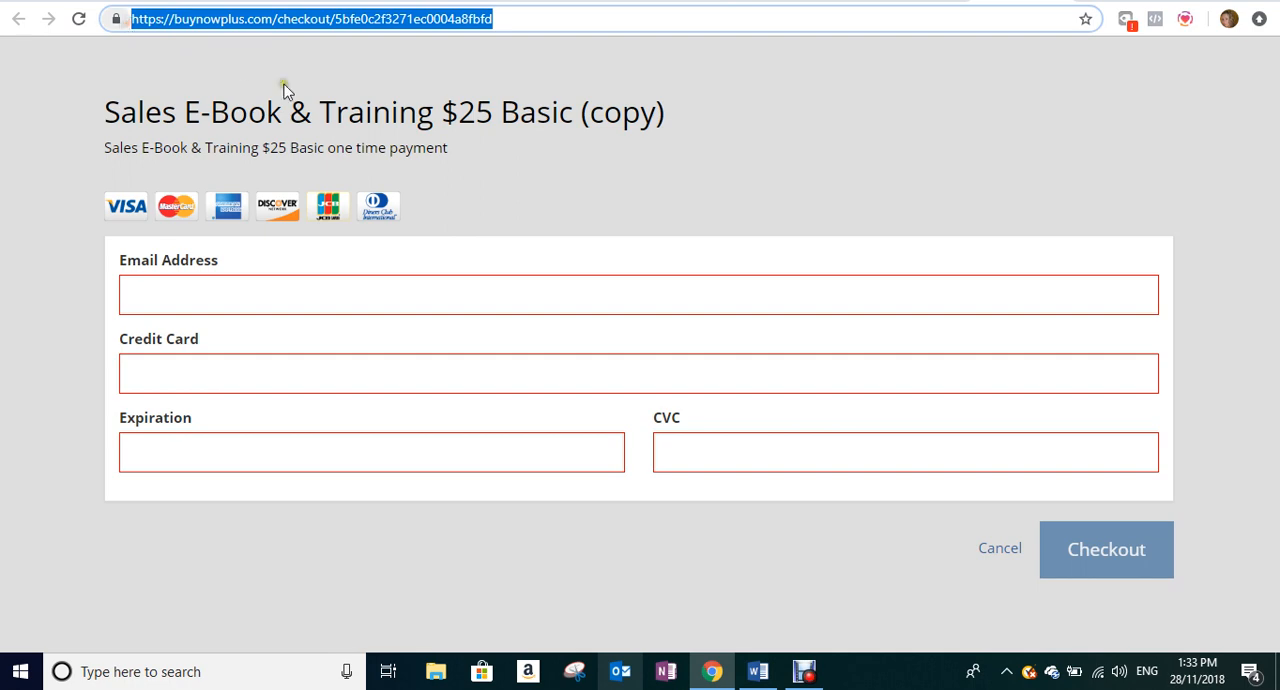
right_click(393, 27)
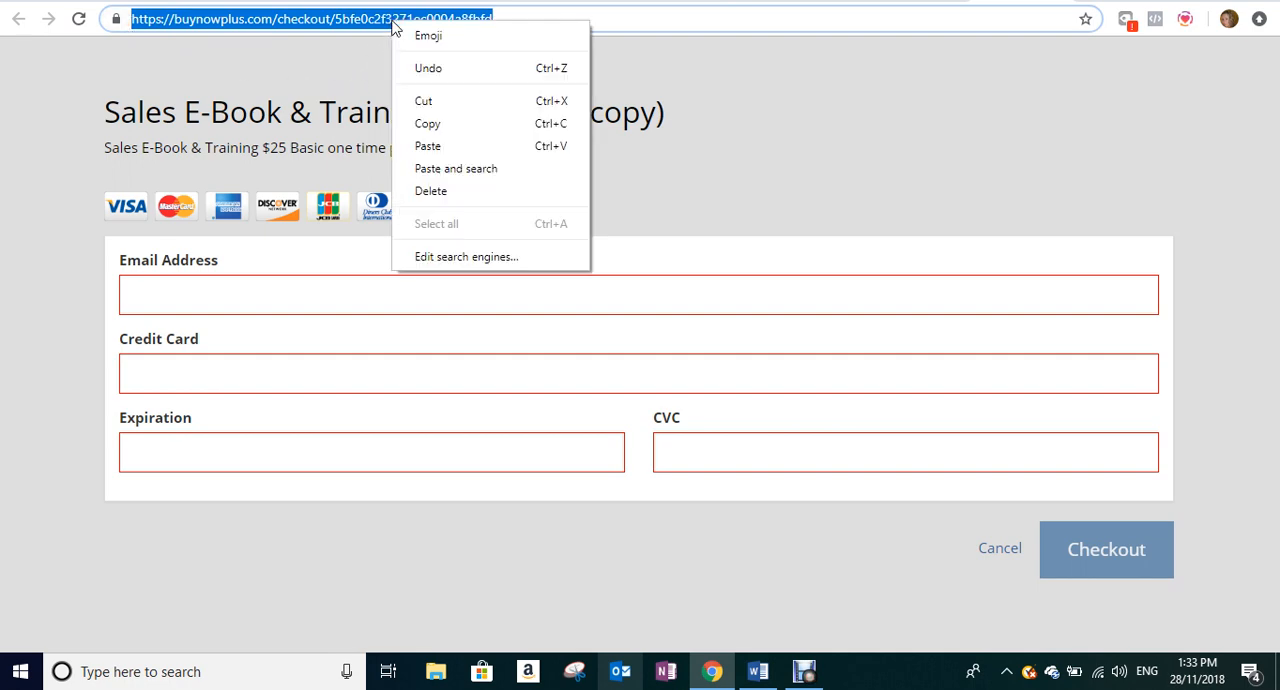
click(427, 123)
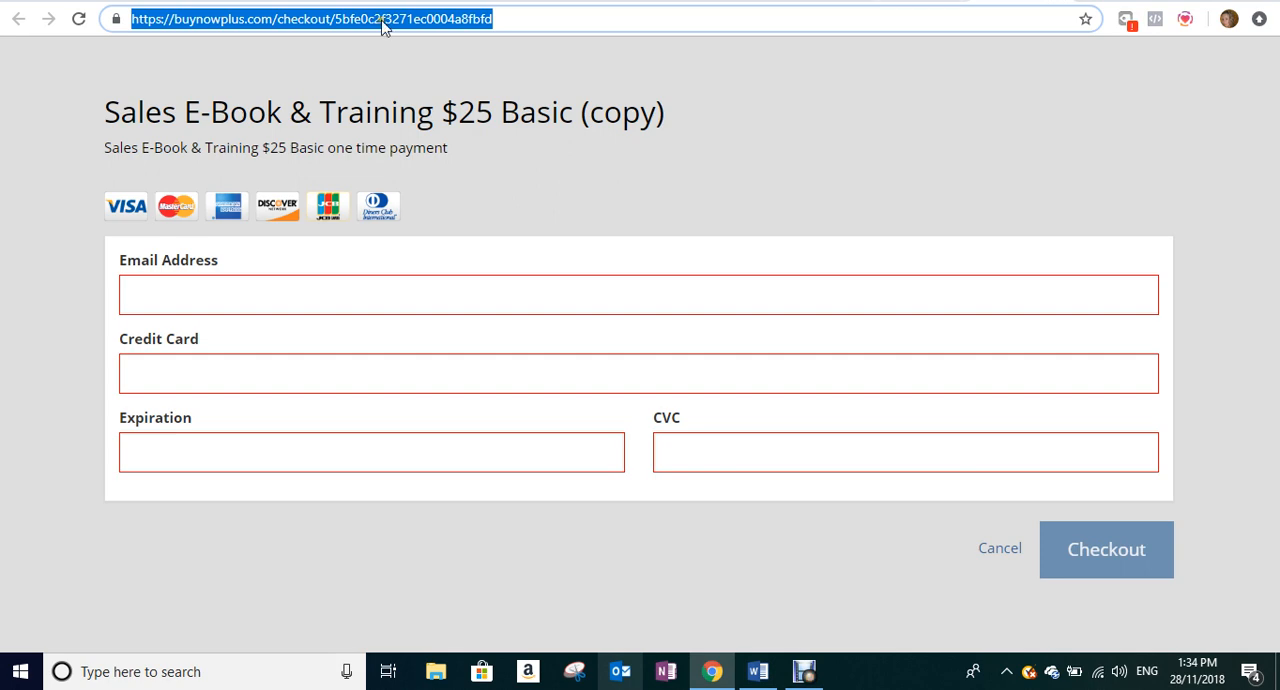
Step: Leave the checkout page and examine the payment levels and the "Check Out Using Stripe" section on the Wix sales website
click(1058, 1)
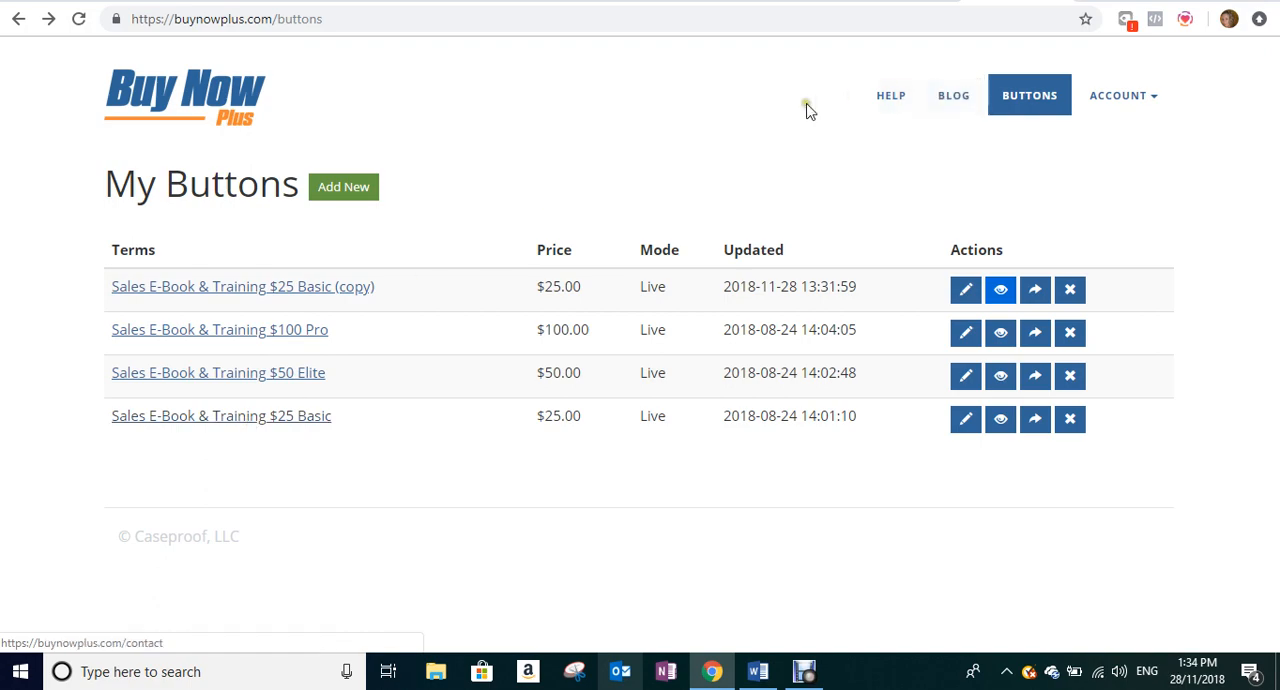
click(908, 3)
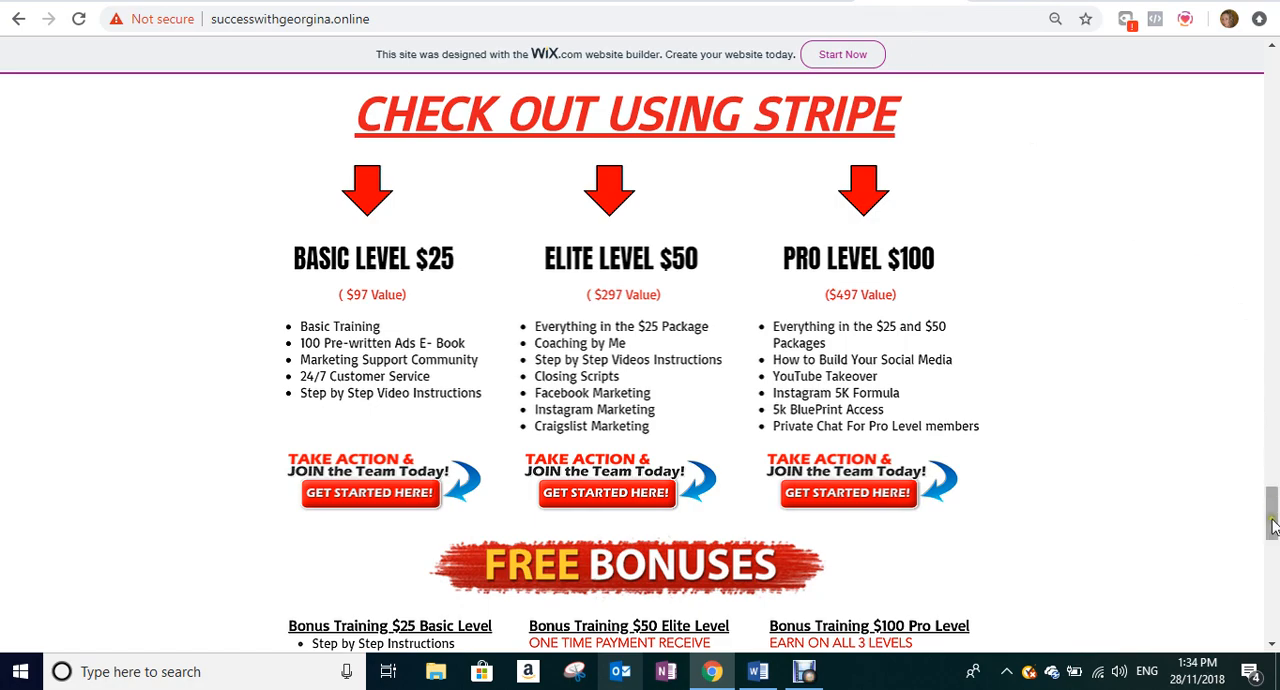
click(1272, 466)
drag(1272, 466, 1268, 437)
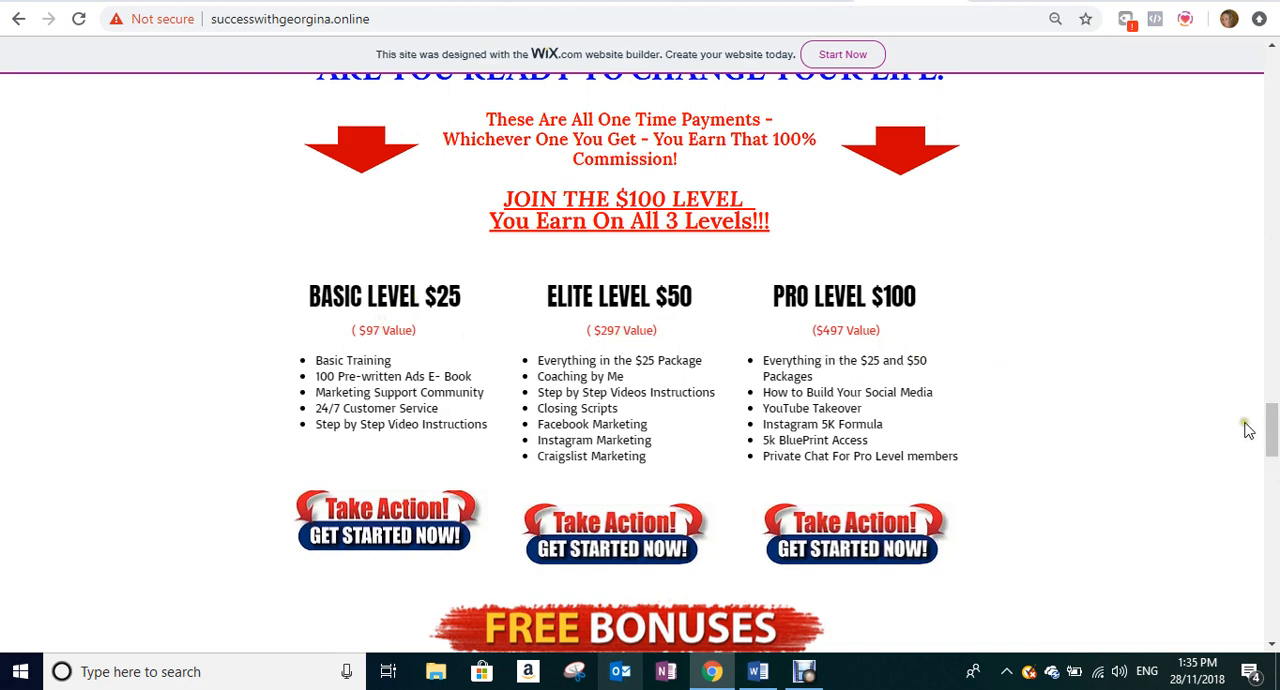
drag(1272, 430, 1272, 456)
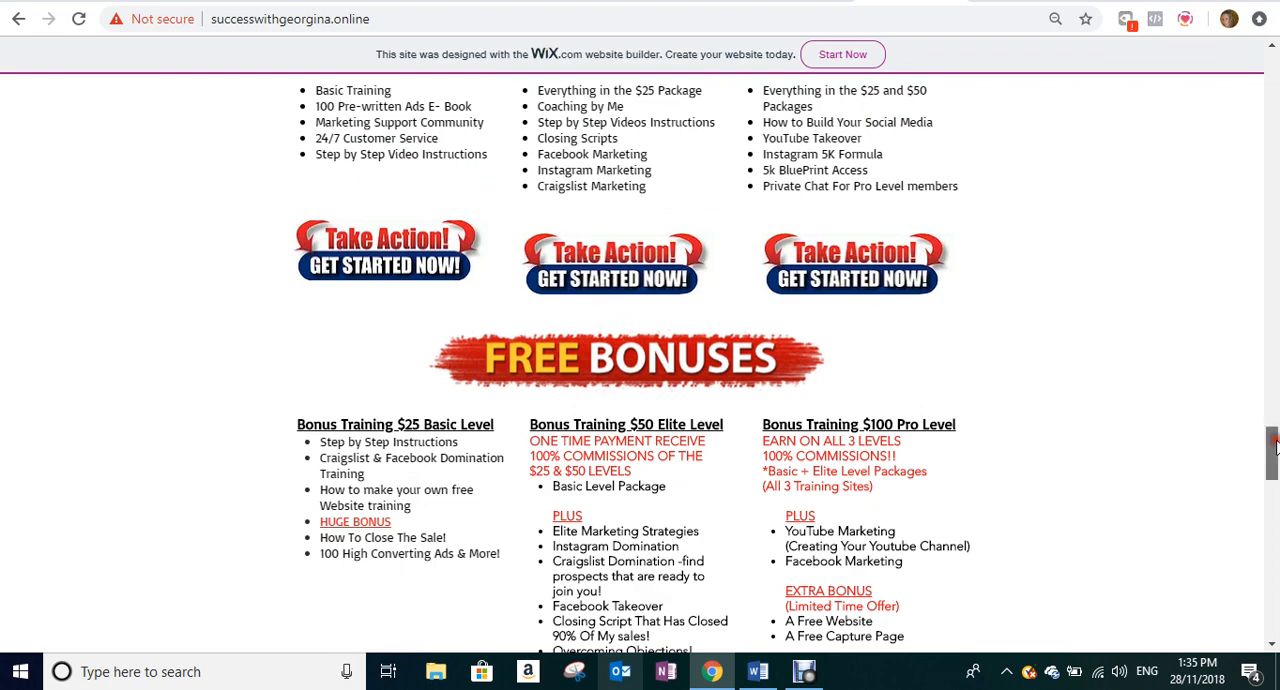
drag(1274, 447, 1274, 454)
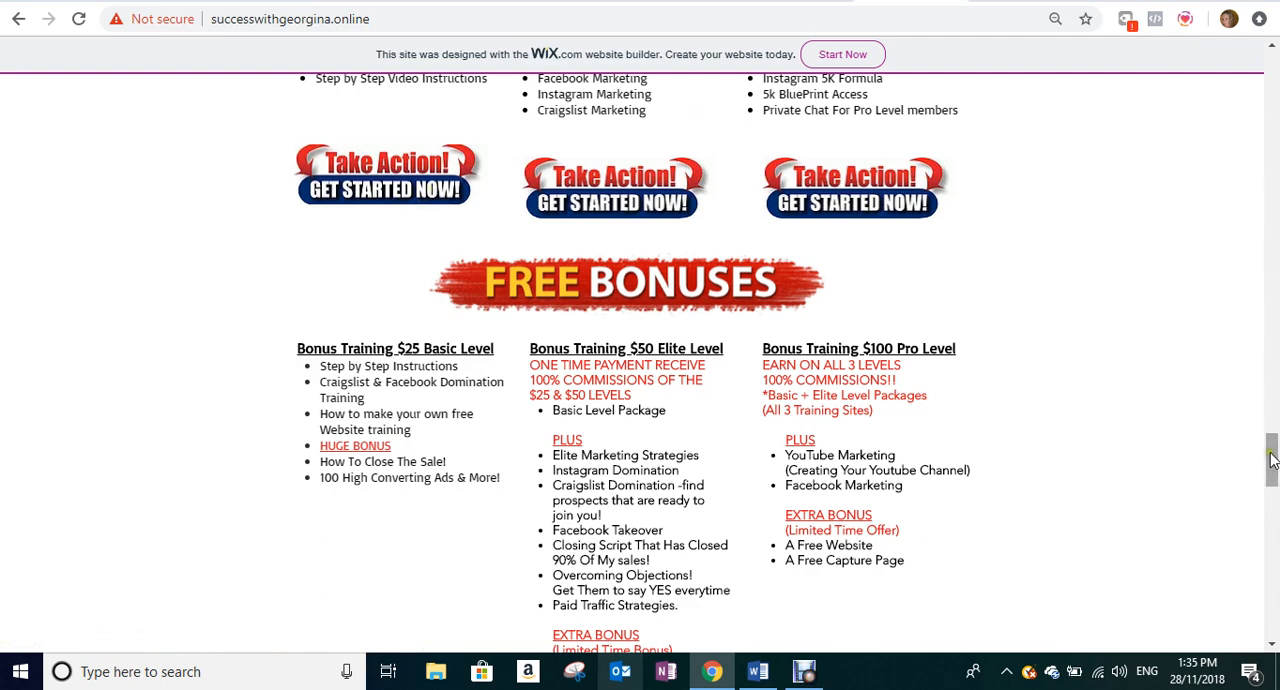
drag(1272, 458, 1268, 510)
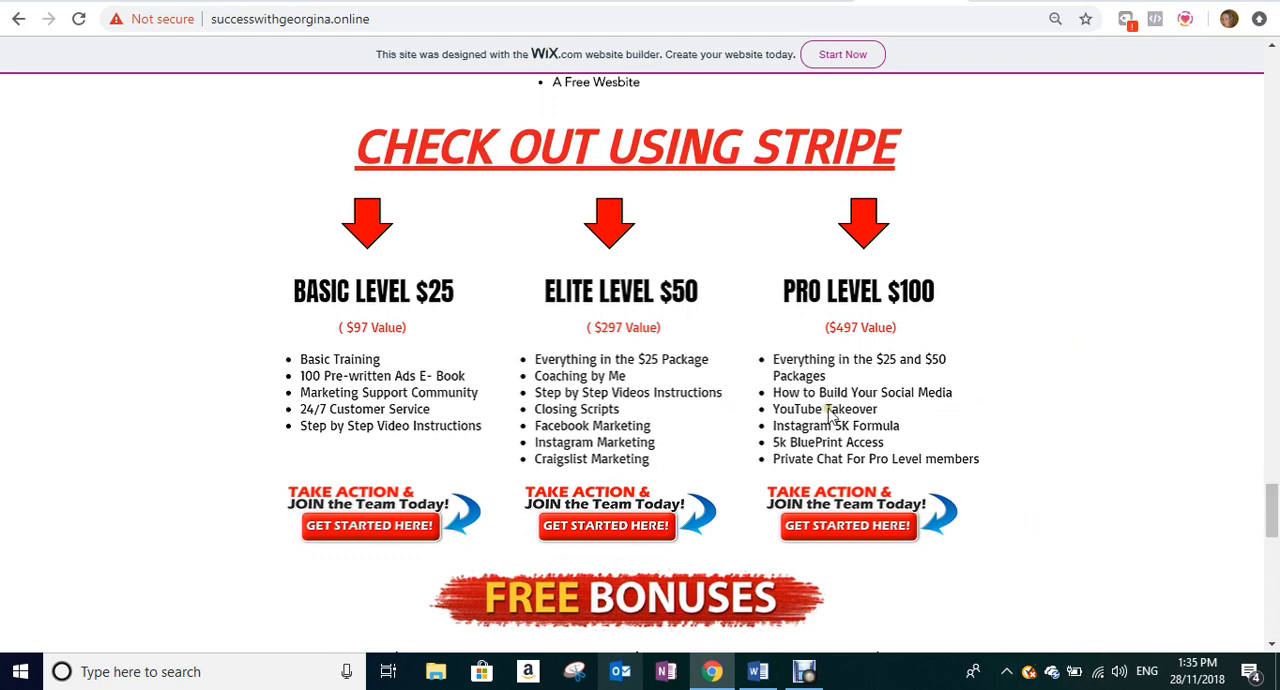
Step: View the Basic Level $25 checkout from the "Check Out Using Stripe" section, and return to the Stripe dashboard
click(383, 521)
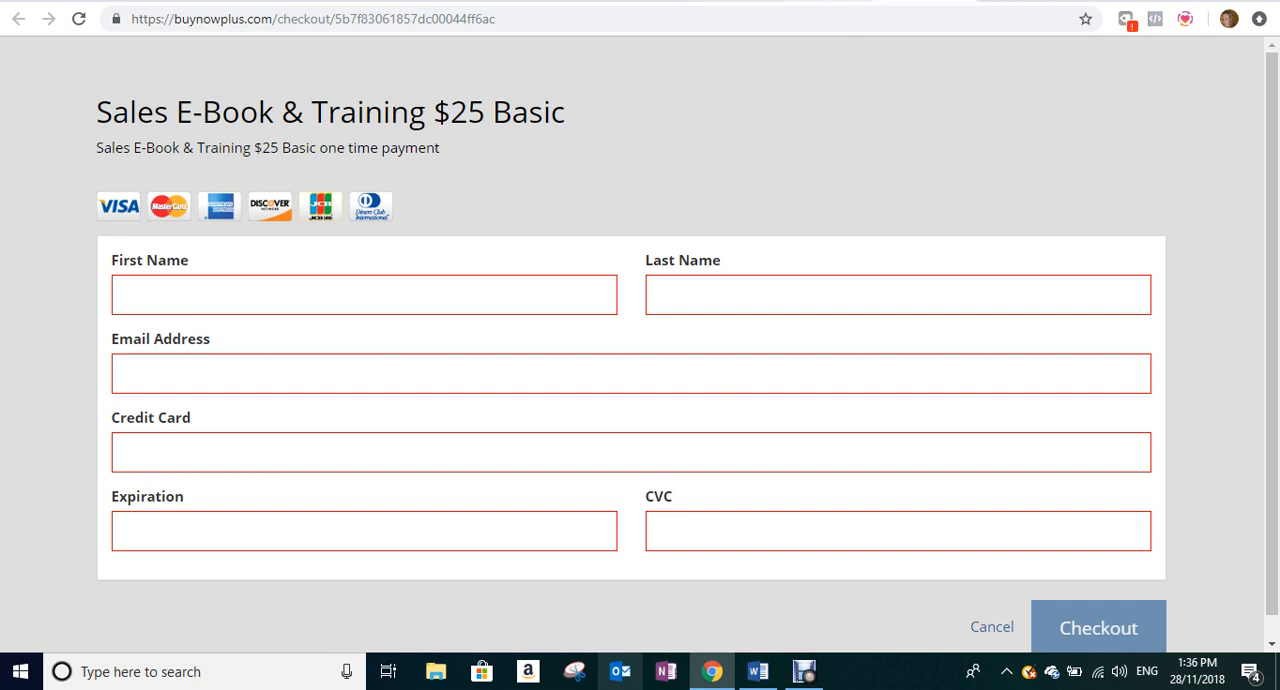
click(770, 2)
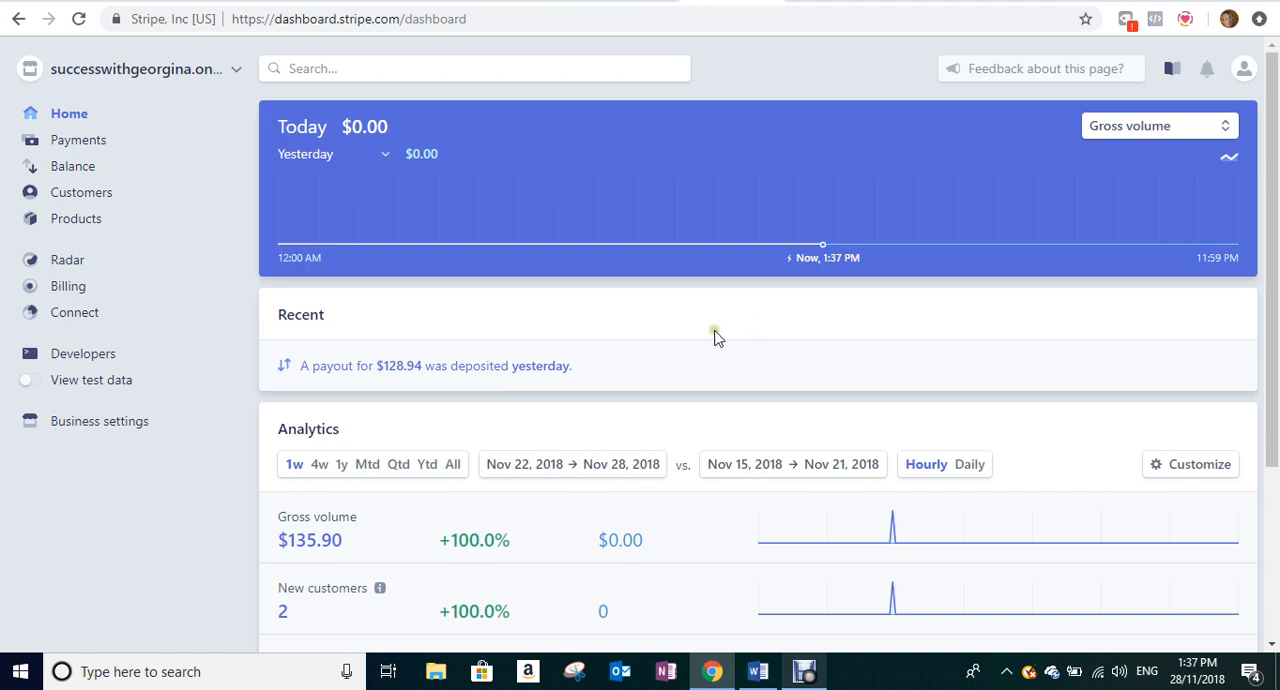
click(806, 672)
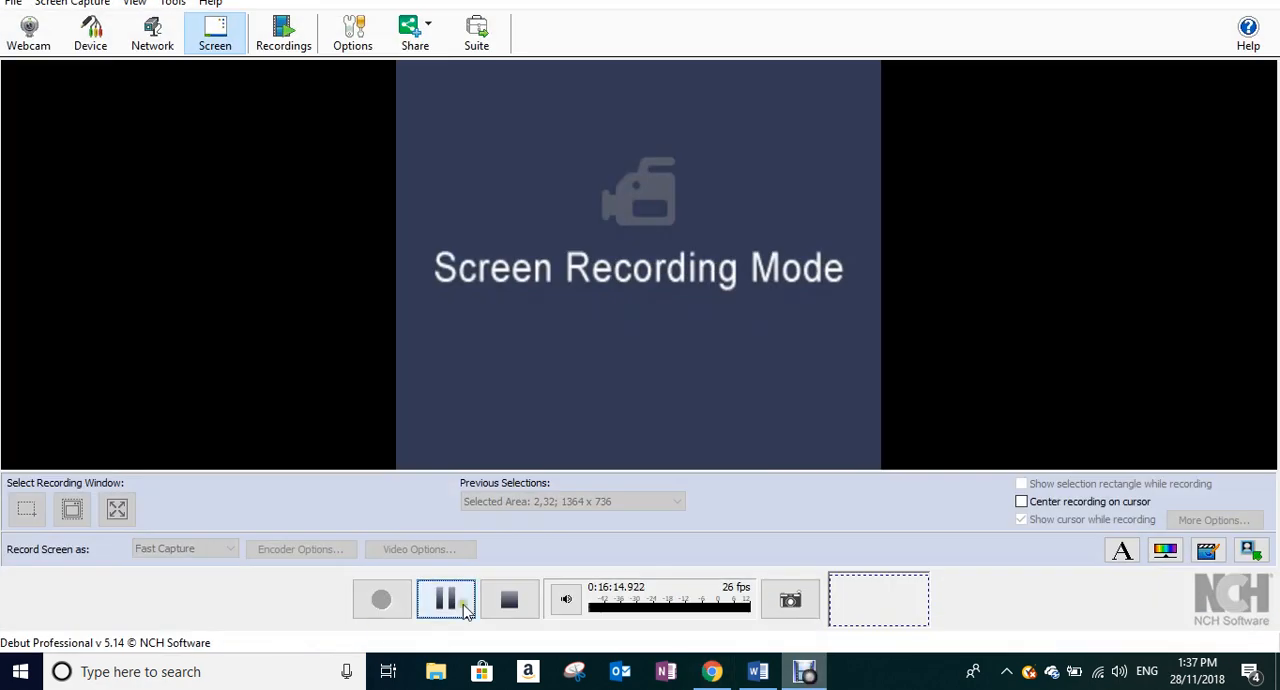